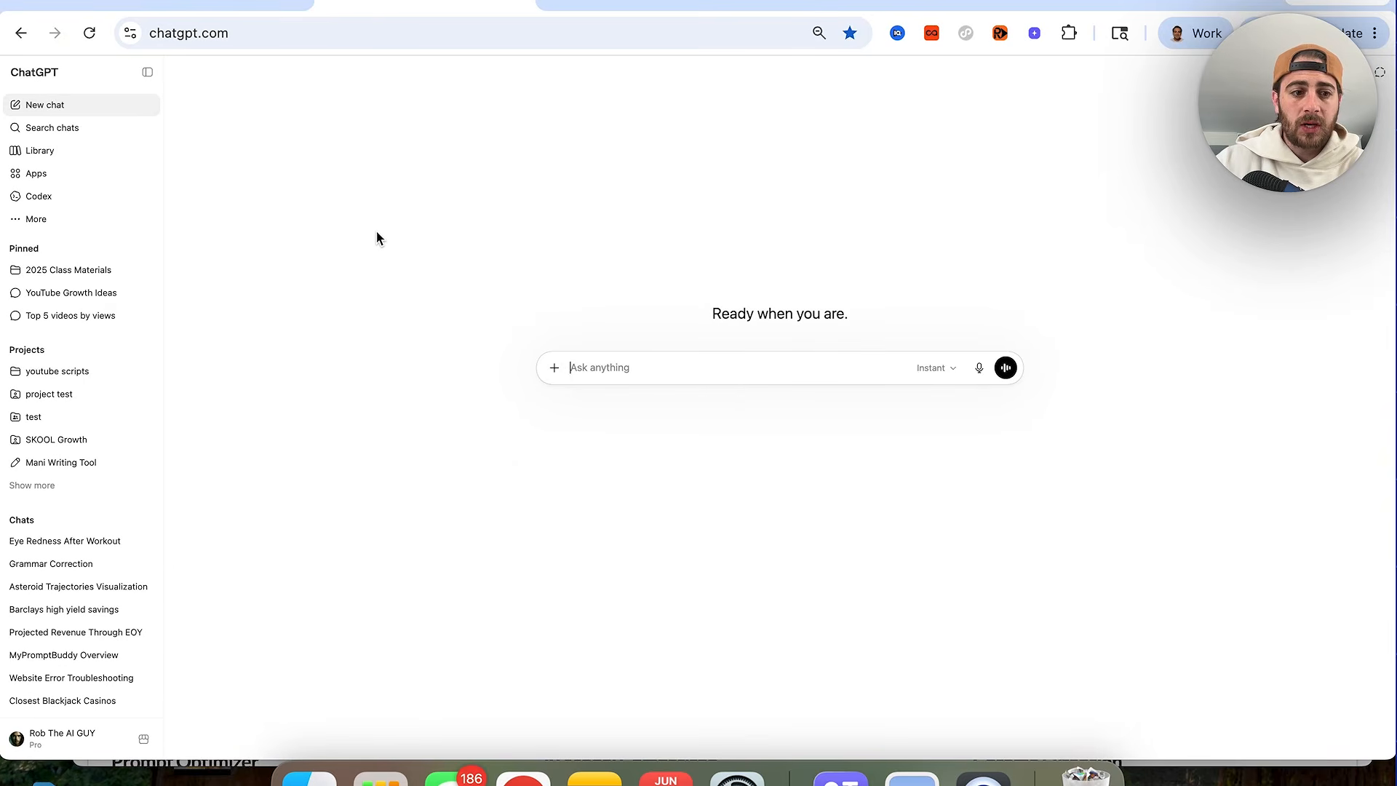
- Open the directory for adding apps from the app settings and view the Gmail app's details in the Productivity category
{"action": "left_click", "coordinate": [87, 737]}
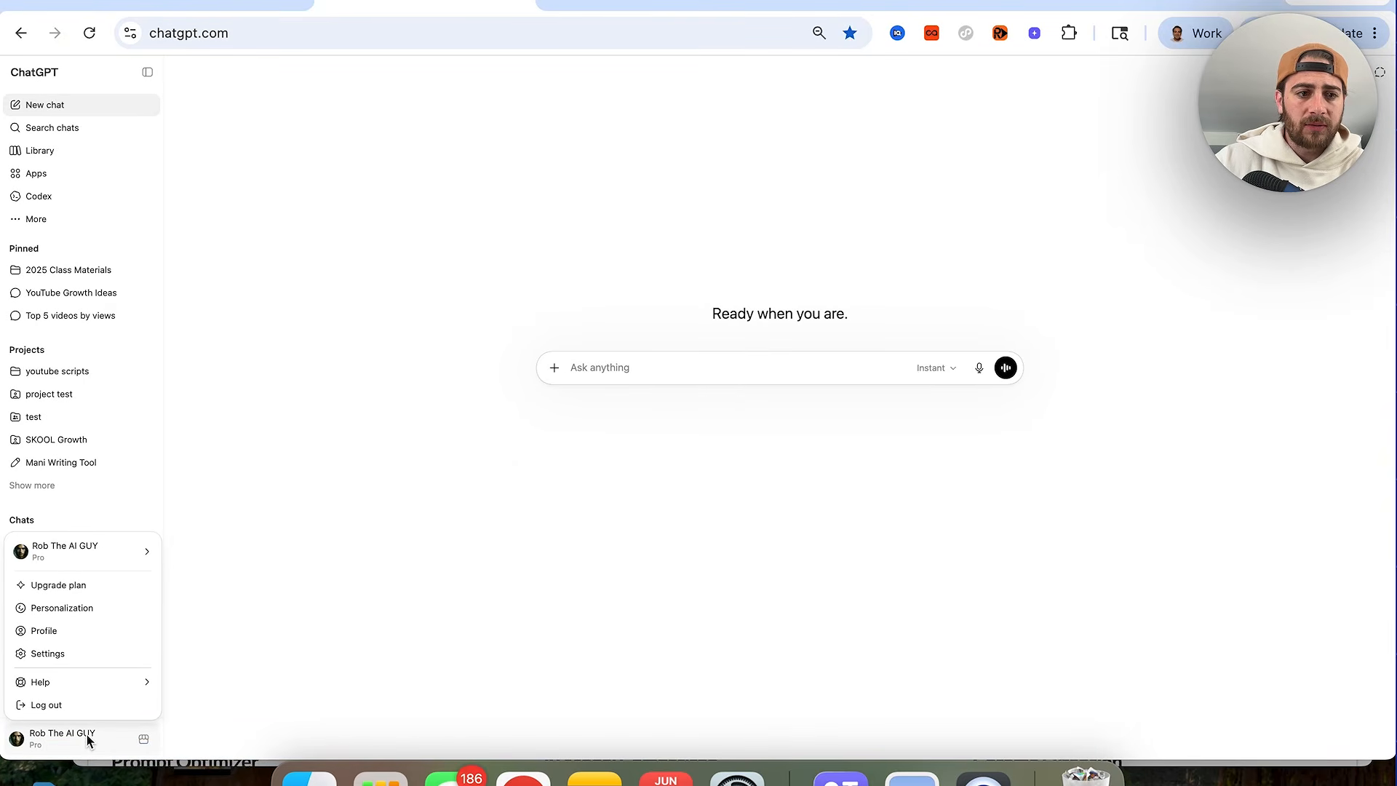
{"action": "left_click", "coordinate": [91, 653]}
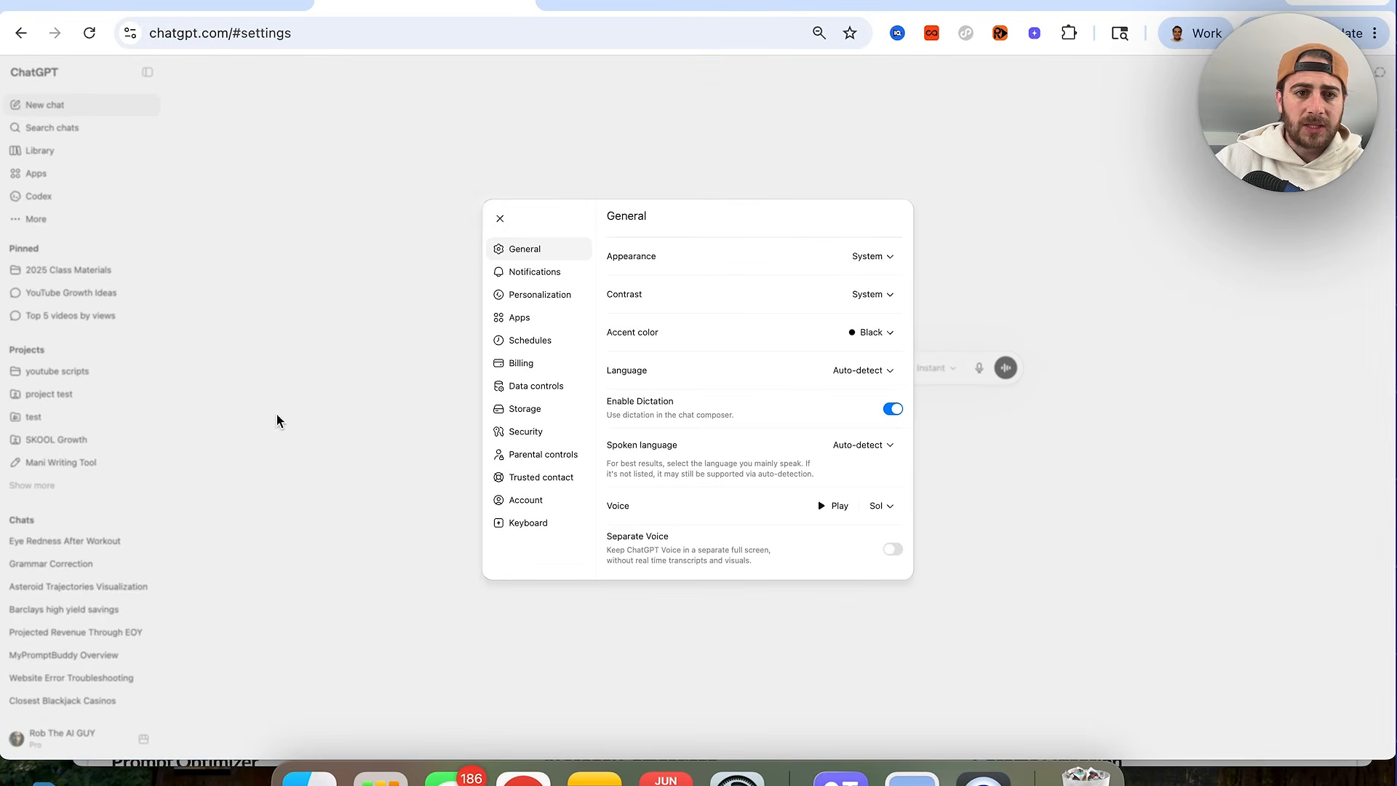
{"action": "left_click", "coordinate": [518, 318]}
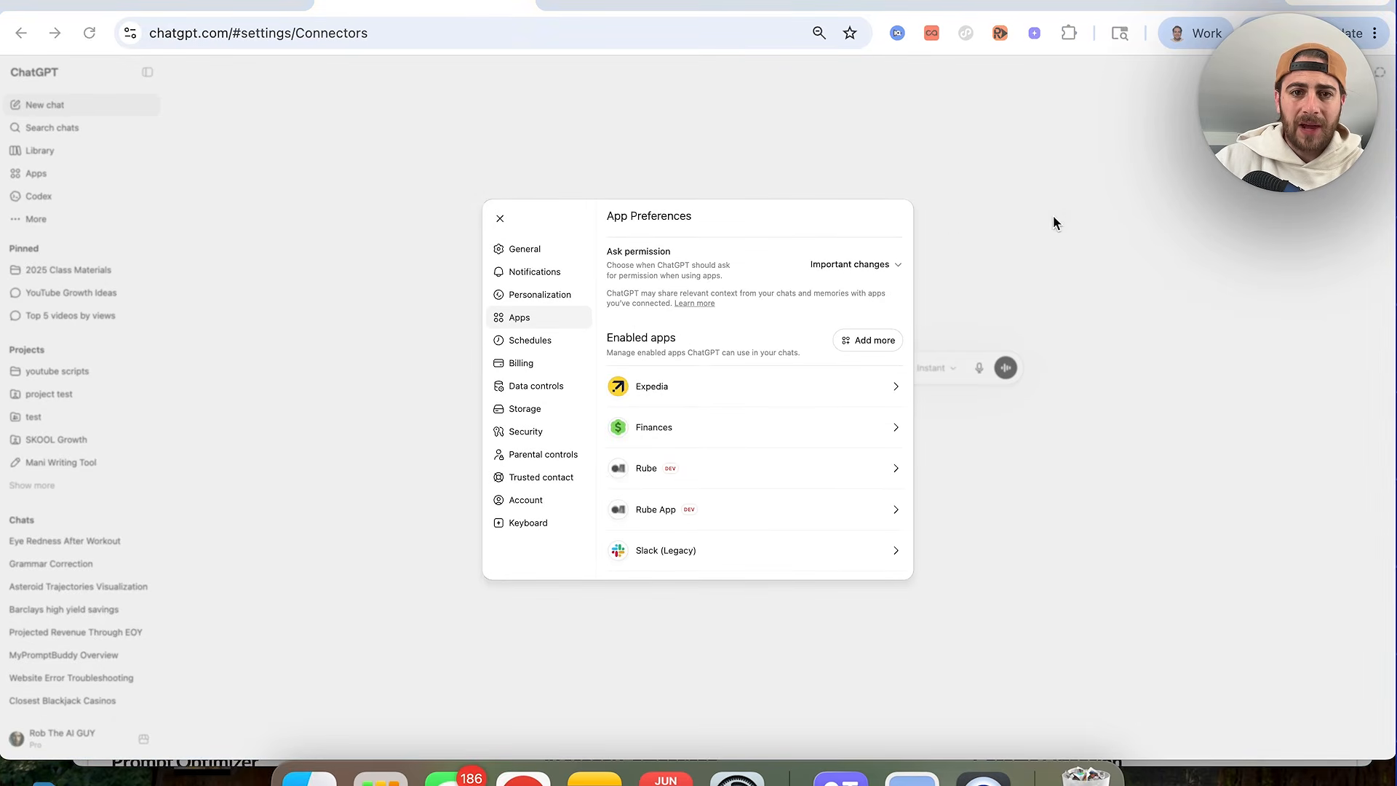
{"action": "left_click", "coordinate": [883, 336]}
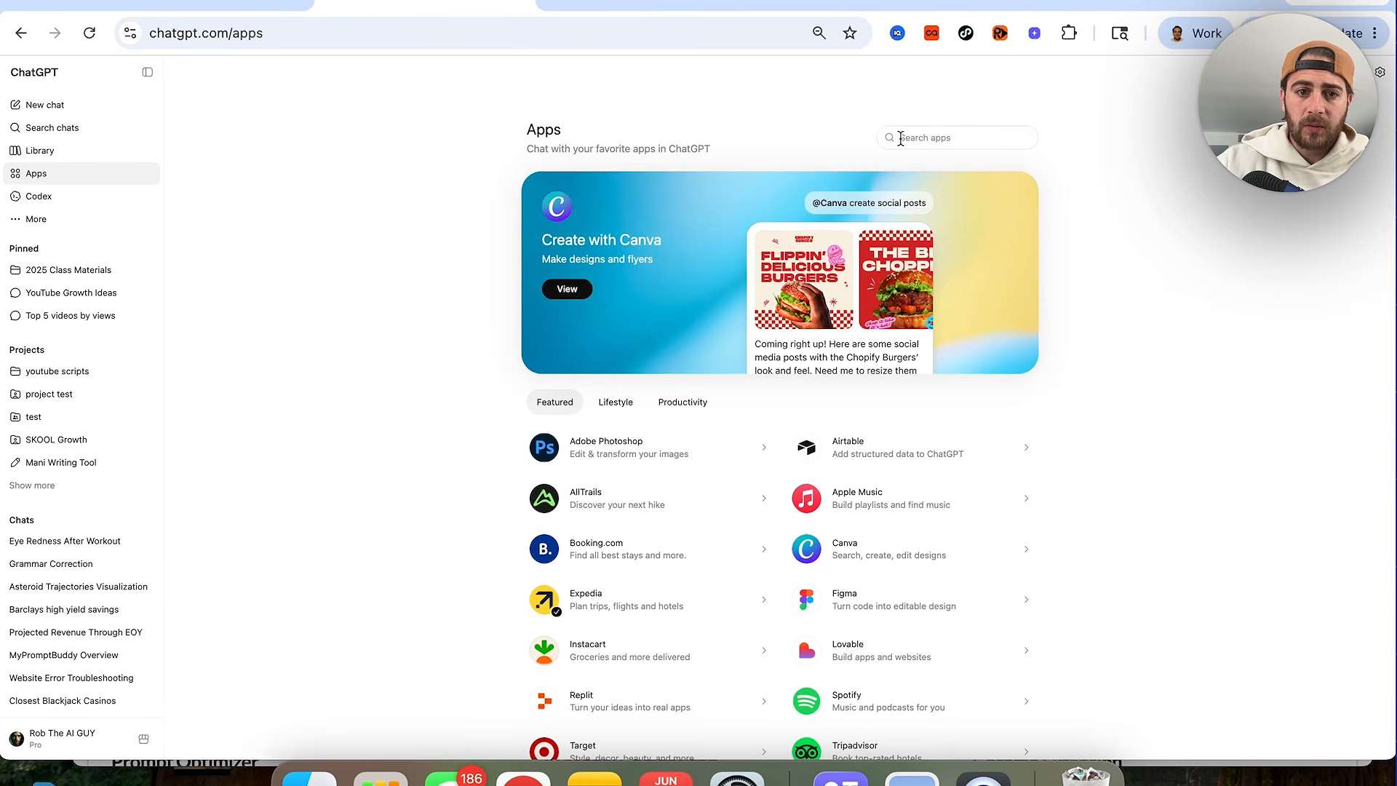
{"action": "left_click", "coordinate": [701, 408]}
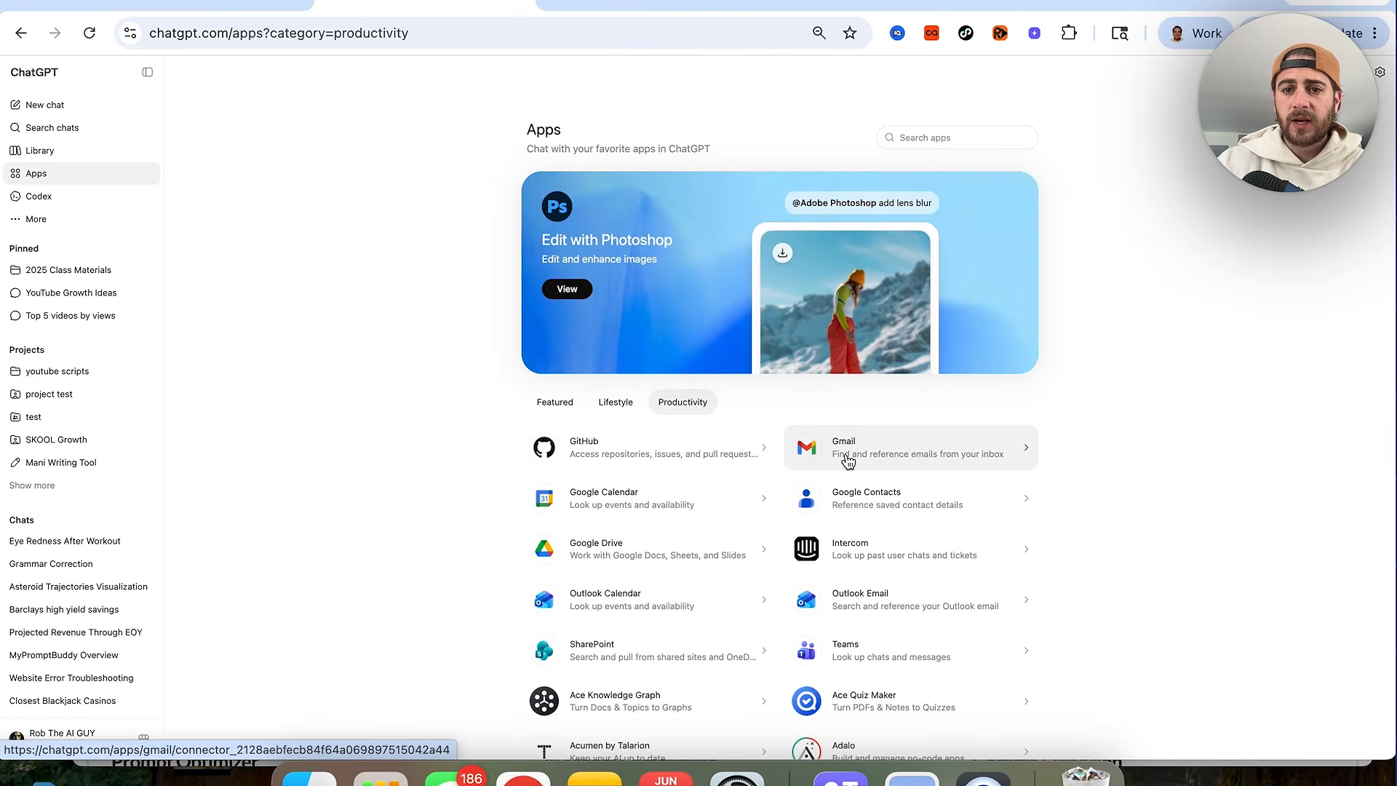
{"action": "left_click", "coordinate": [848, 461]}
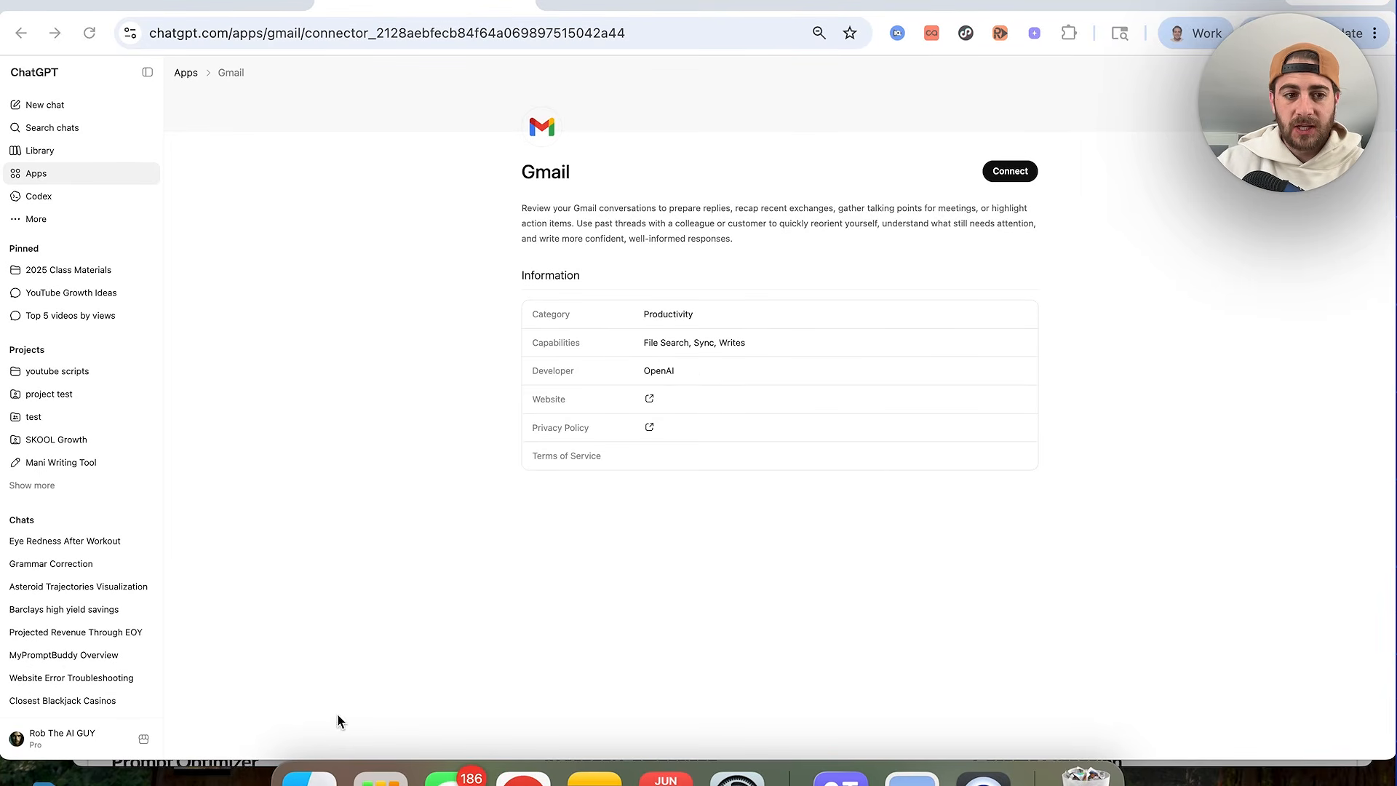
- Return to the app preferences in the settings and view the Ask permission options for connected apps
{"action": "left_click", "coordinate": [69, 738]}
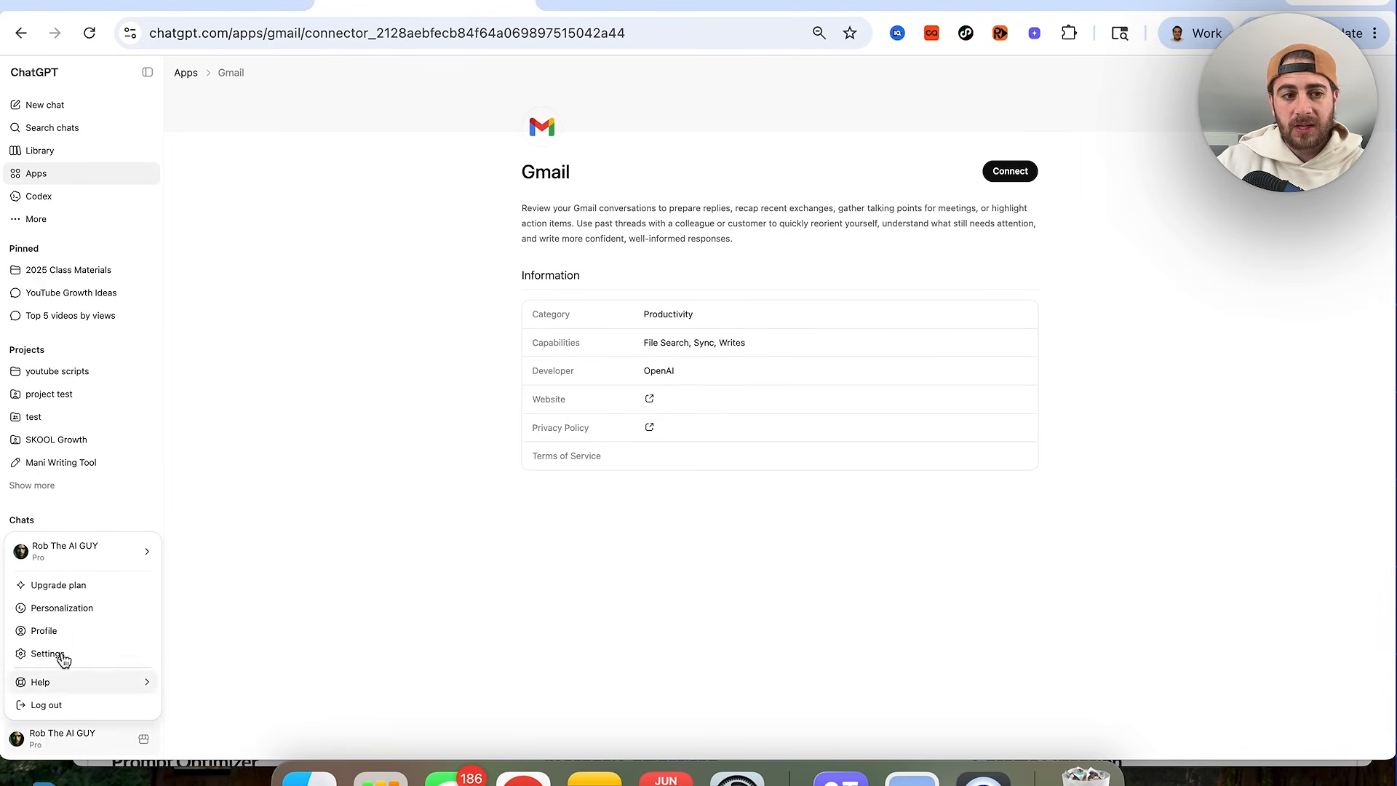
{"action": "left_click", "coordinate": [70, 615]}
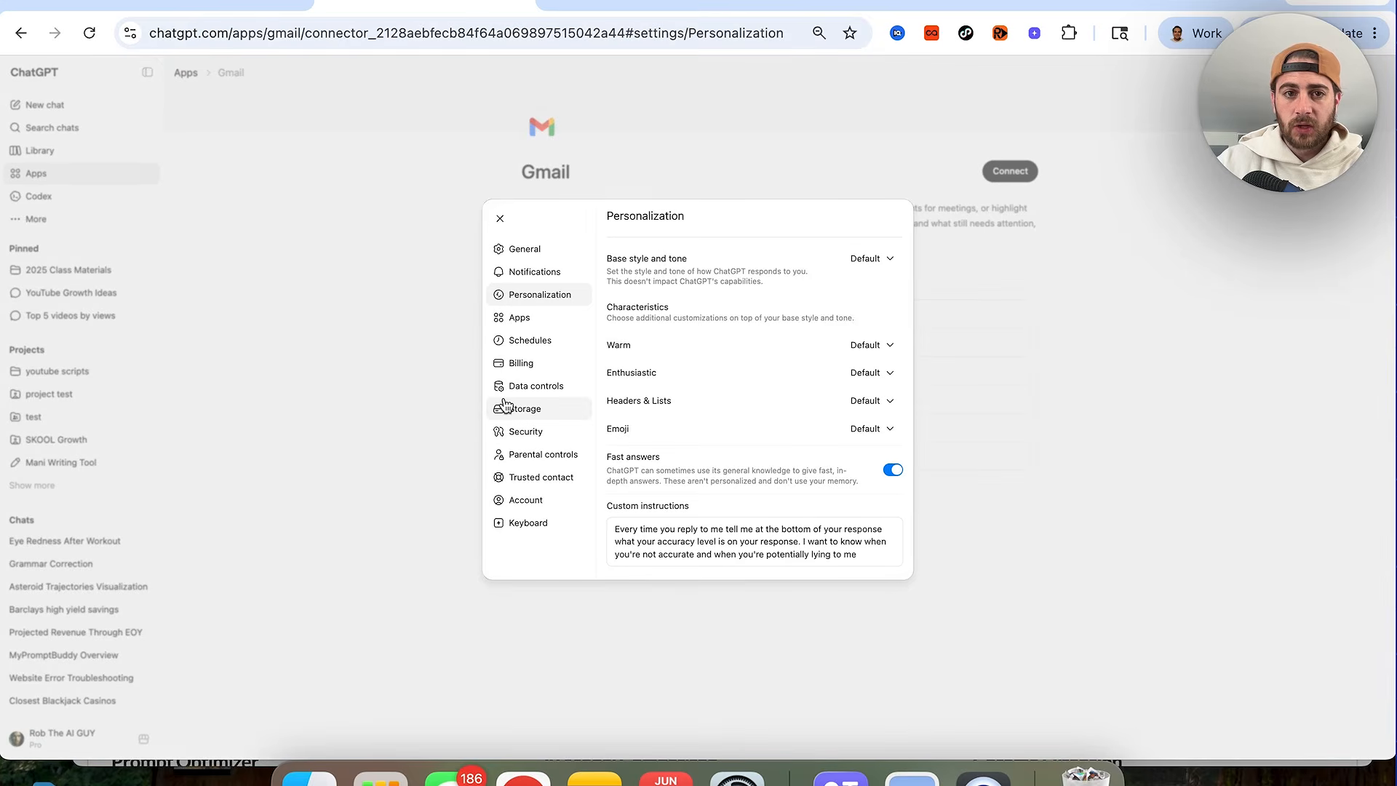
{"action": "left_click", "coordinate": [533, 319]}
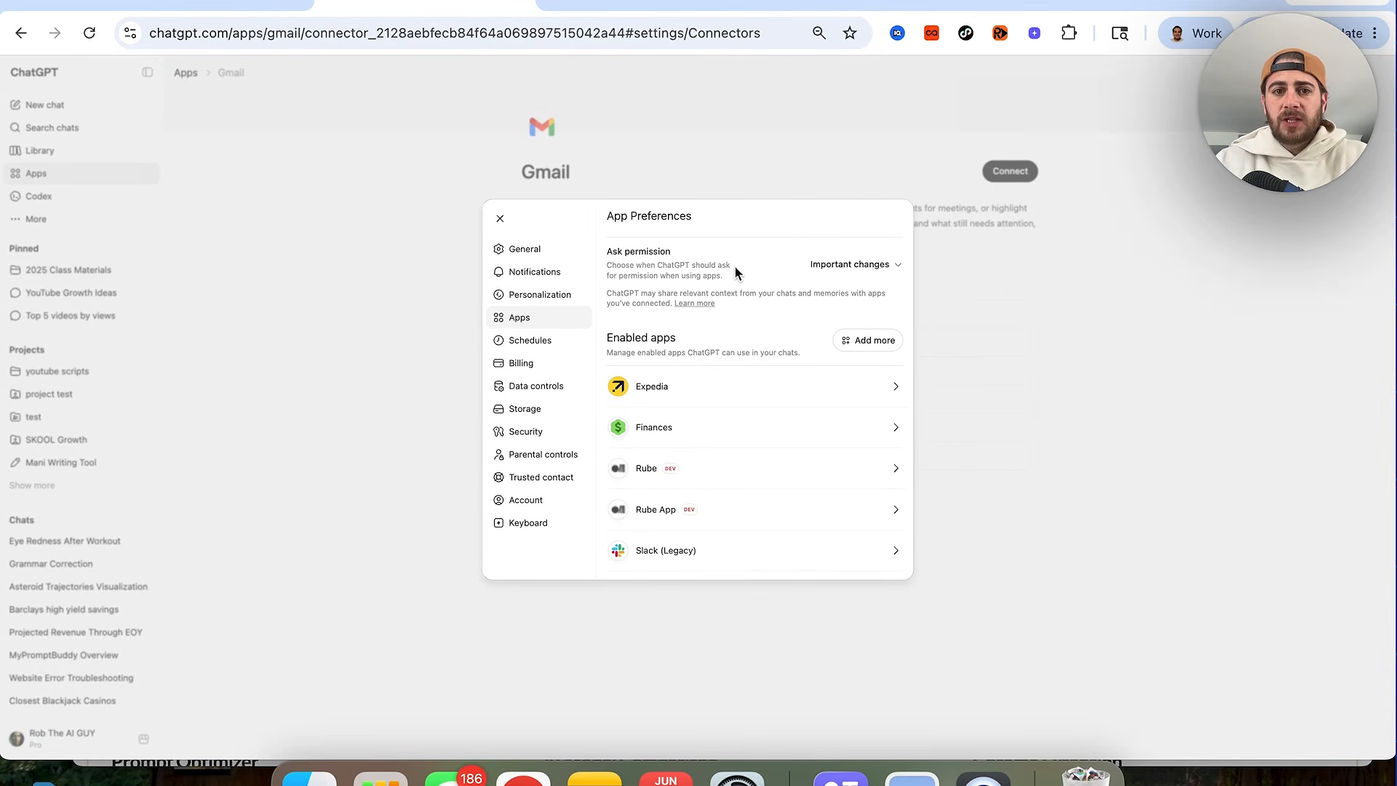
{"action": "scroll", "coordinate": [735, 266], "scroll_direction": "up", "scroll_amount": 5}
{"action": "scroll", "coordinate": [735, 267], "scroll_direction": "down", "scroll_amount": 5}
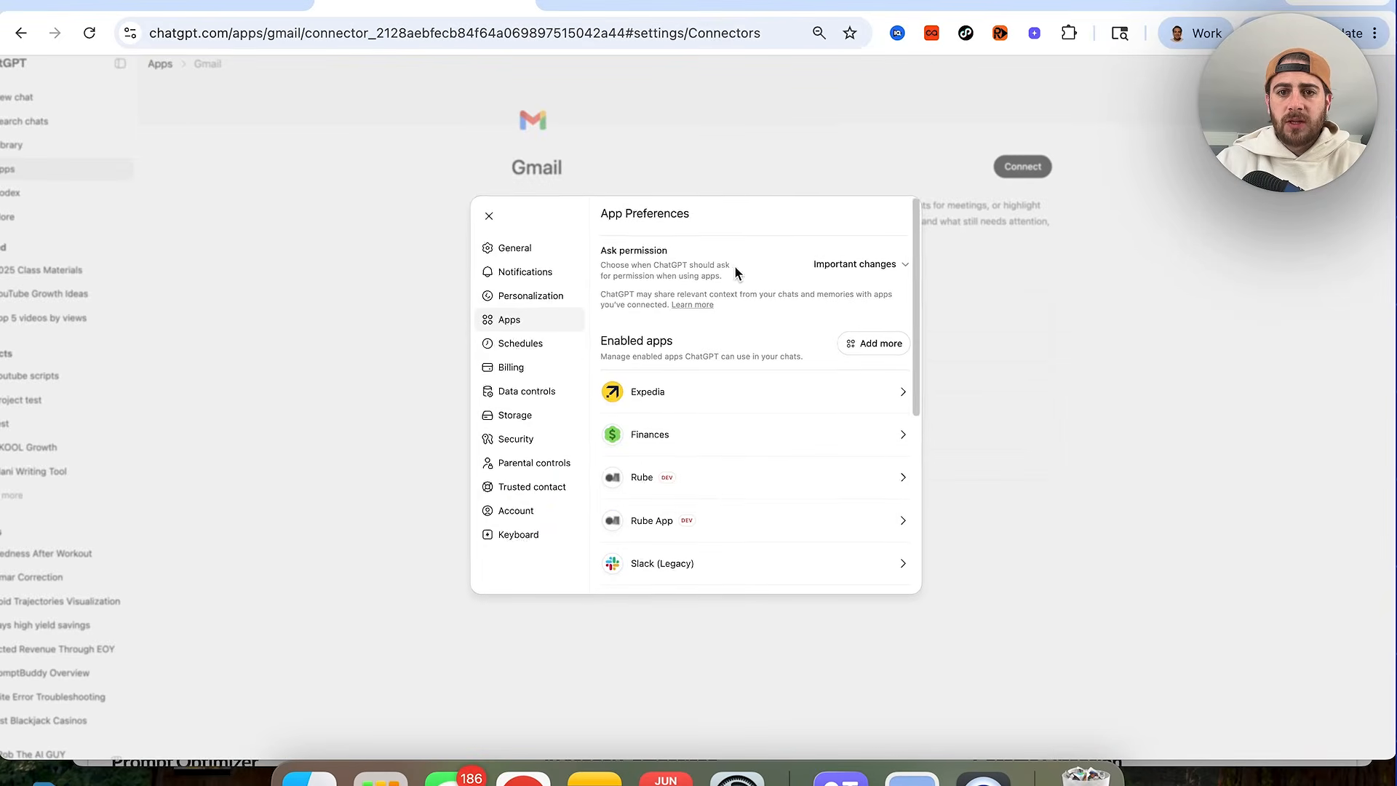
{"action": "left_click", "coordinate": [848, 266]}
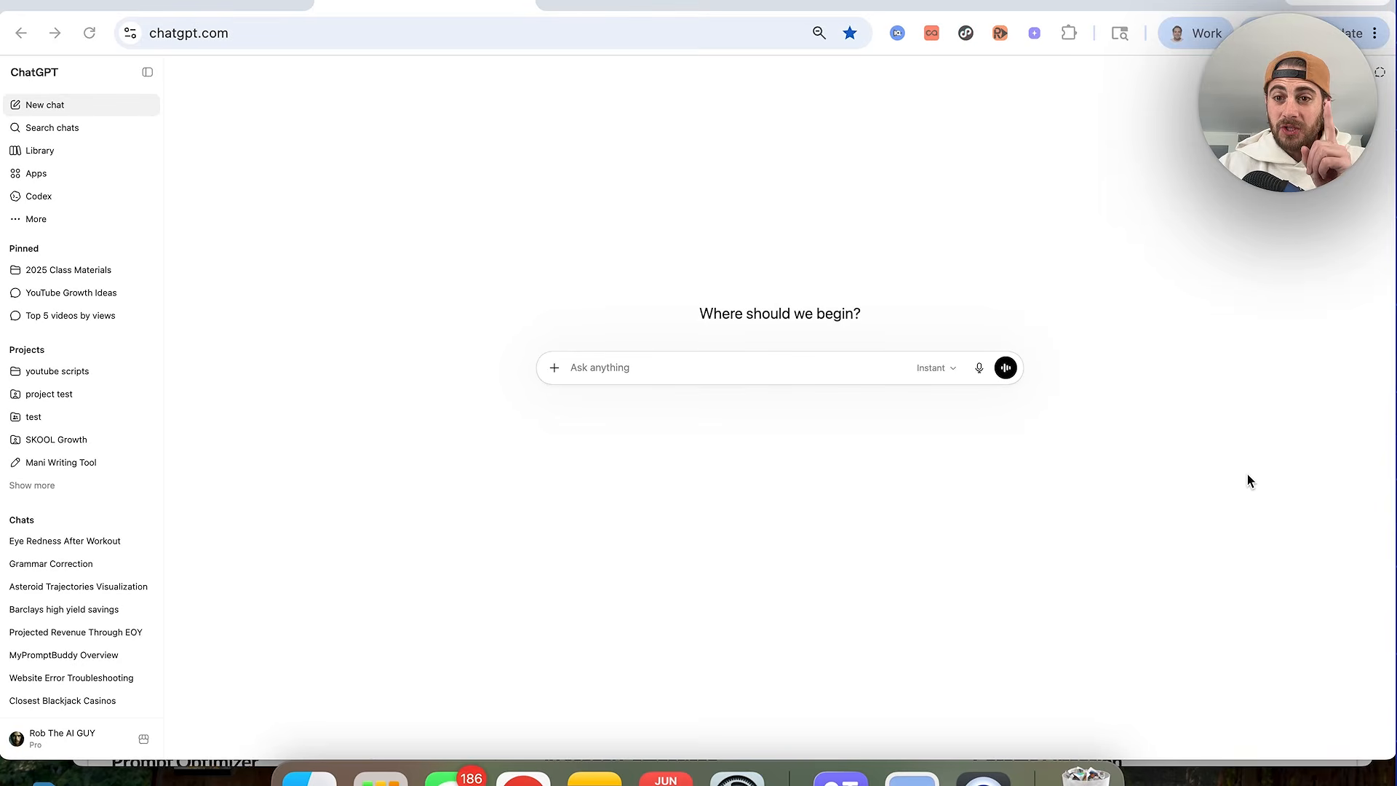
- Submit the prompt "make me an interactive chart that helps me predict how much money I'll have when I retire"
{"action": "left_click", "coordinate": [626, 371]}
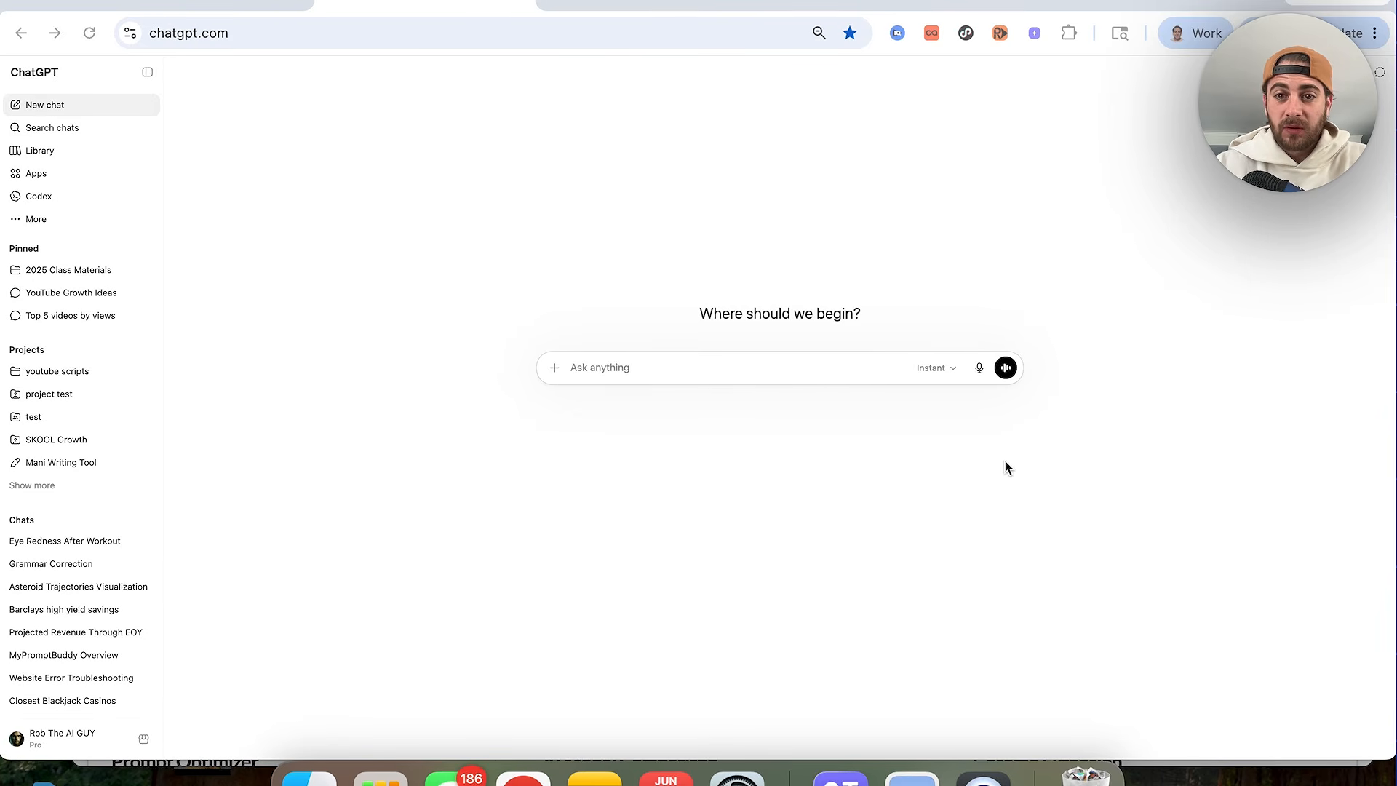
{"action": "type", "text": "make me an interactive chart that helps me predict how much money I'll have when I retire"}
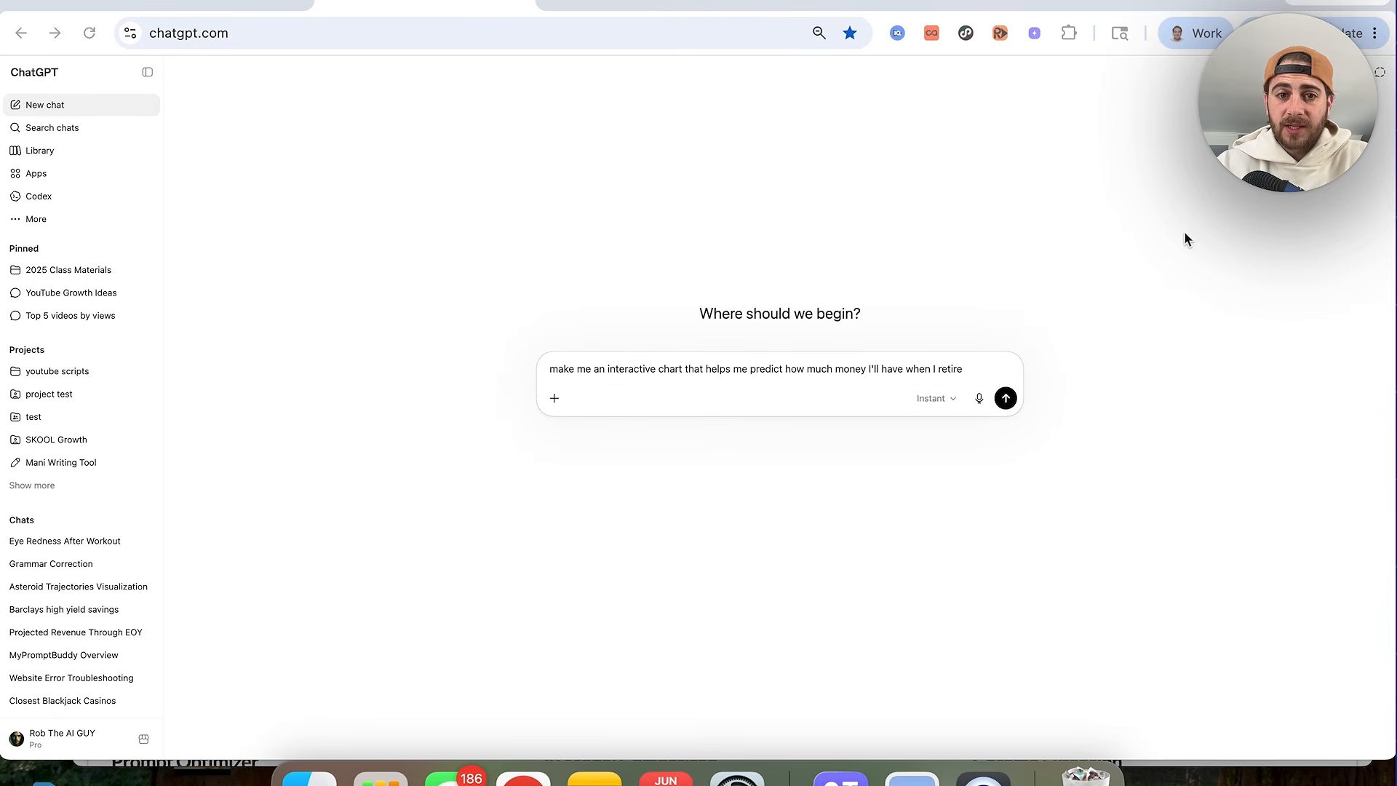
{"action": "left_click", "coordinate": [783, 370]}
{"action": "key", "text": "Return"}
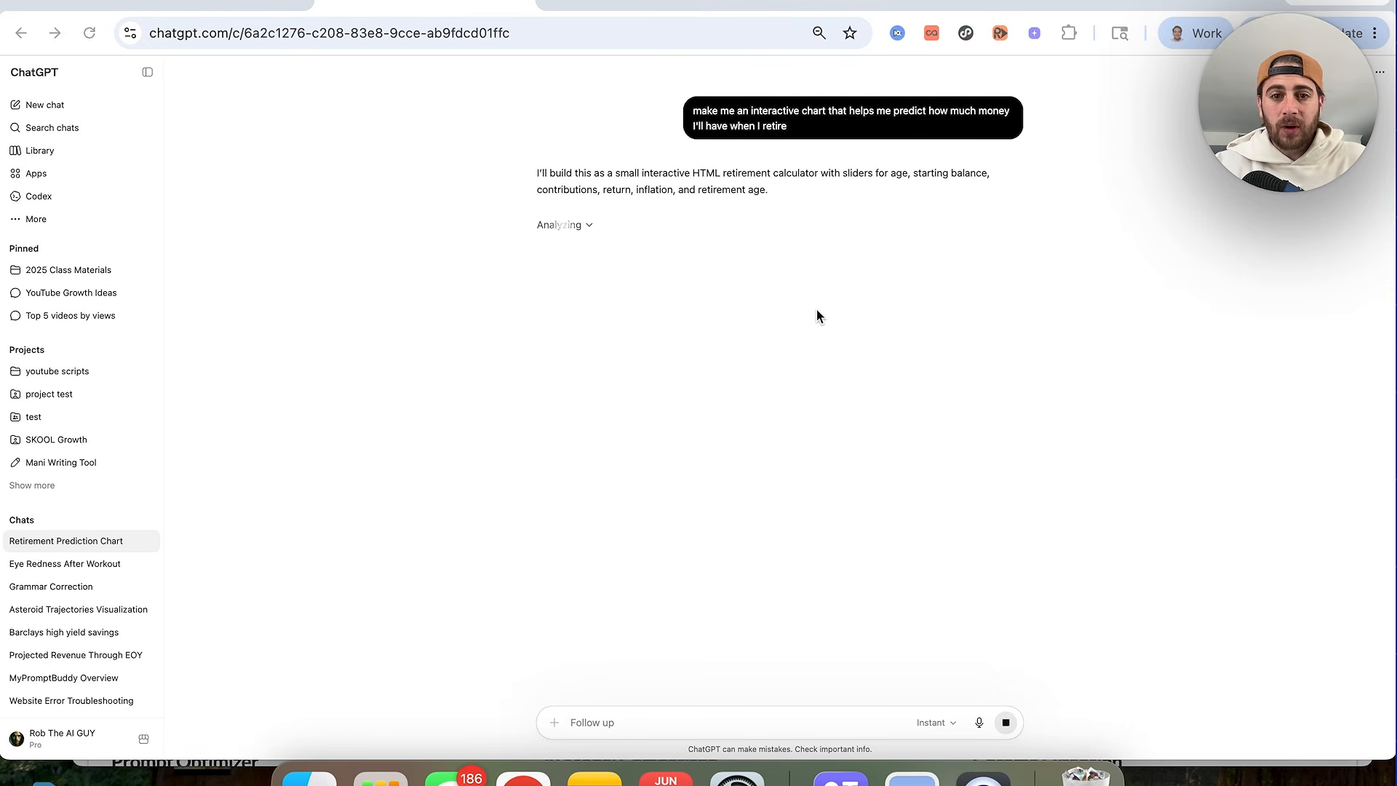
- View the intelligence levels available for the chat, leaving the selection as it is
{"action": "left_click", "coordinate": [955, 724]}
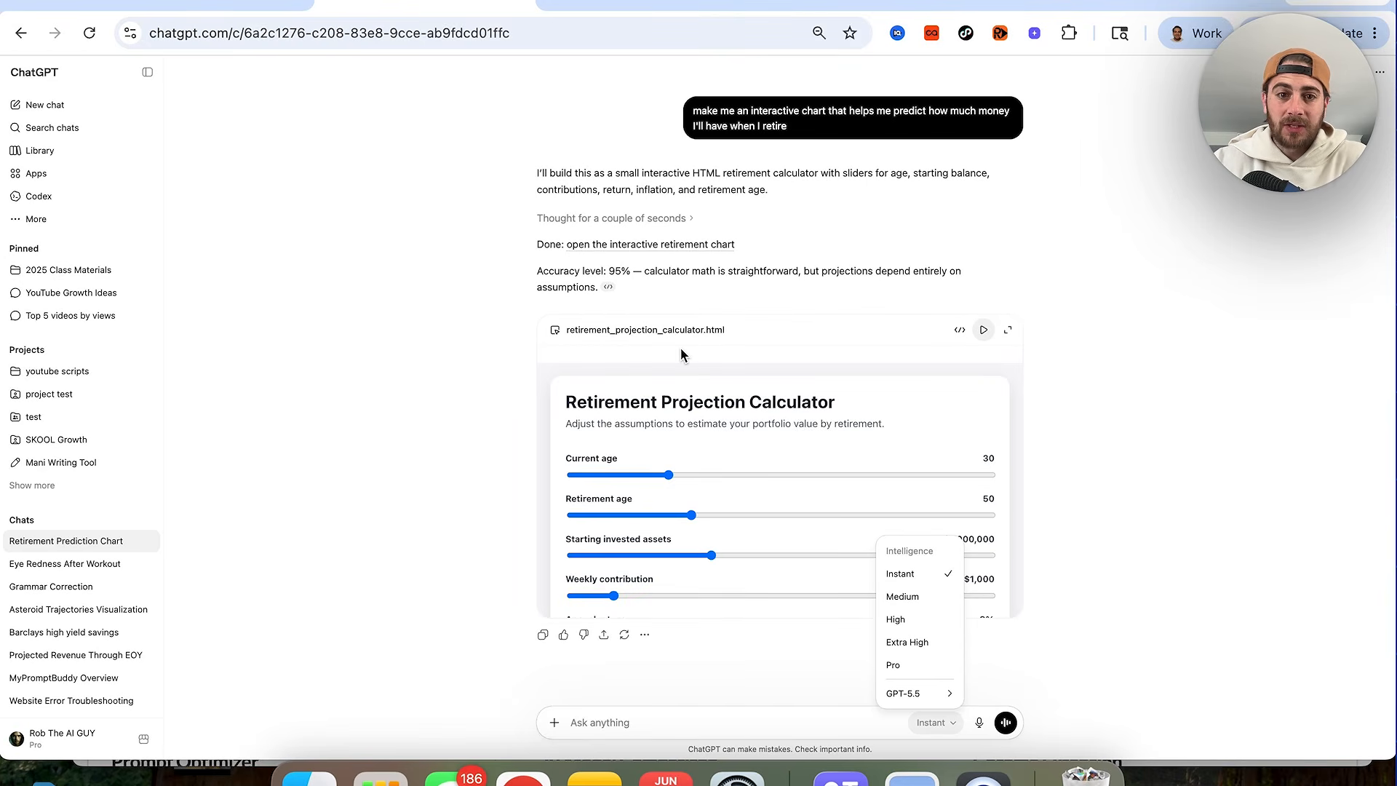
{"action": "scroll", "coordinate": [664, 347], "scroll_direction": "down", "scroll_amount": 1}
{"action": "left_click", "coordinate": [435, 563]}
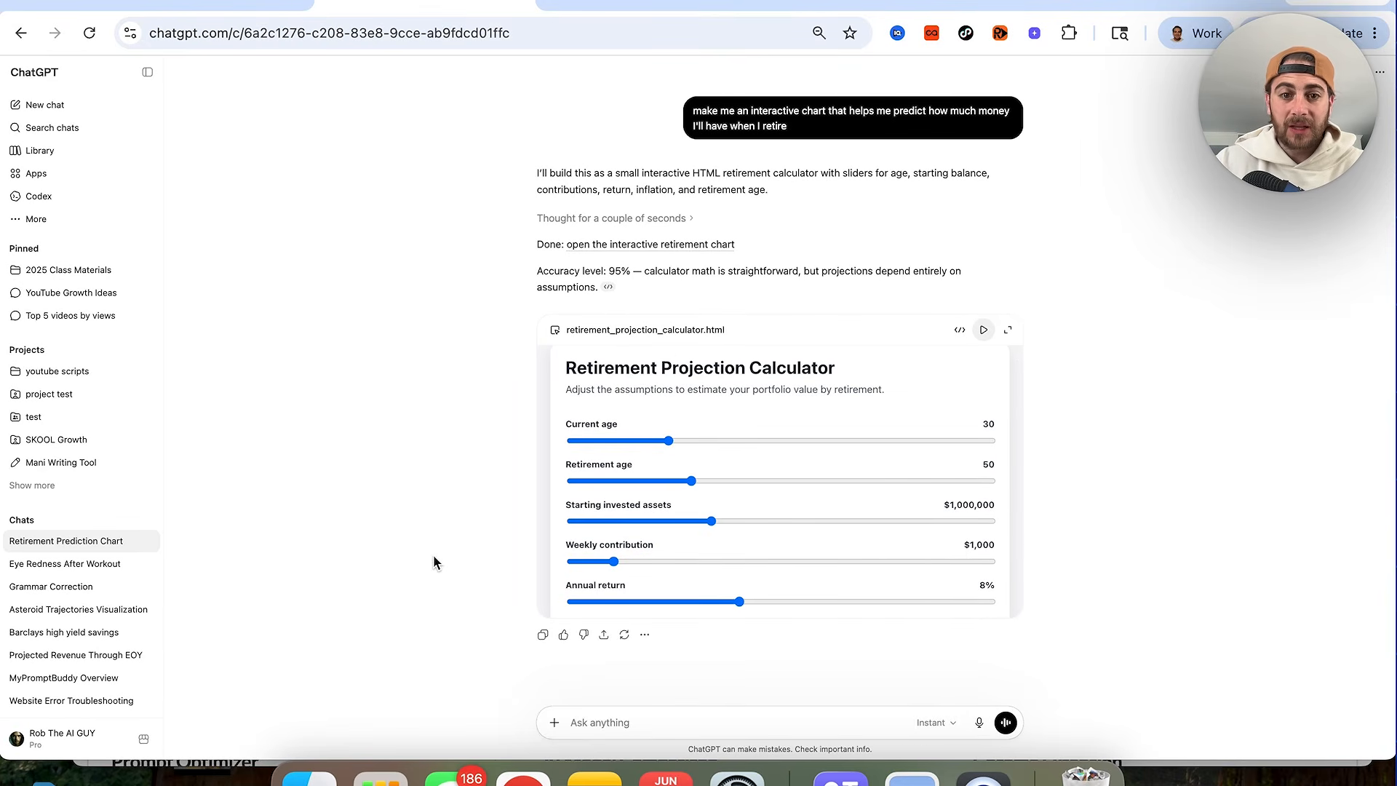
- Try a current age of 34 in the retirement calculator, set it back to 30, and set the retirement age to 48
{"action": "left_click_drag", "start_coordinate": [668, 441], "coordinate": [702, 443]}
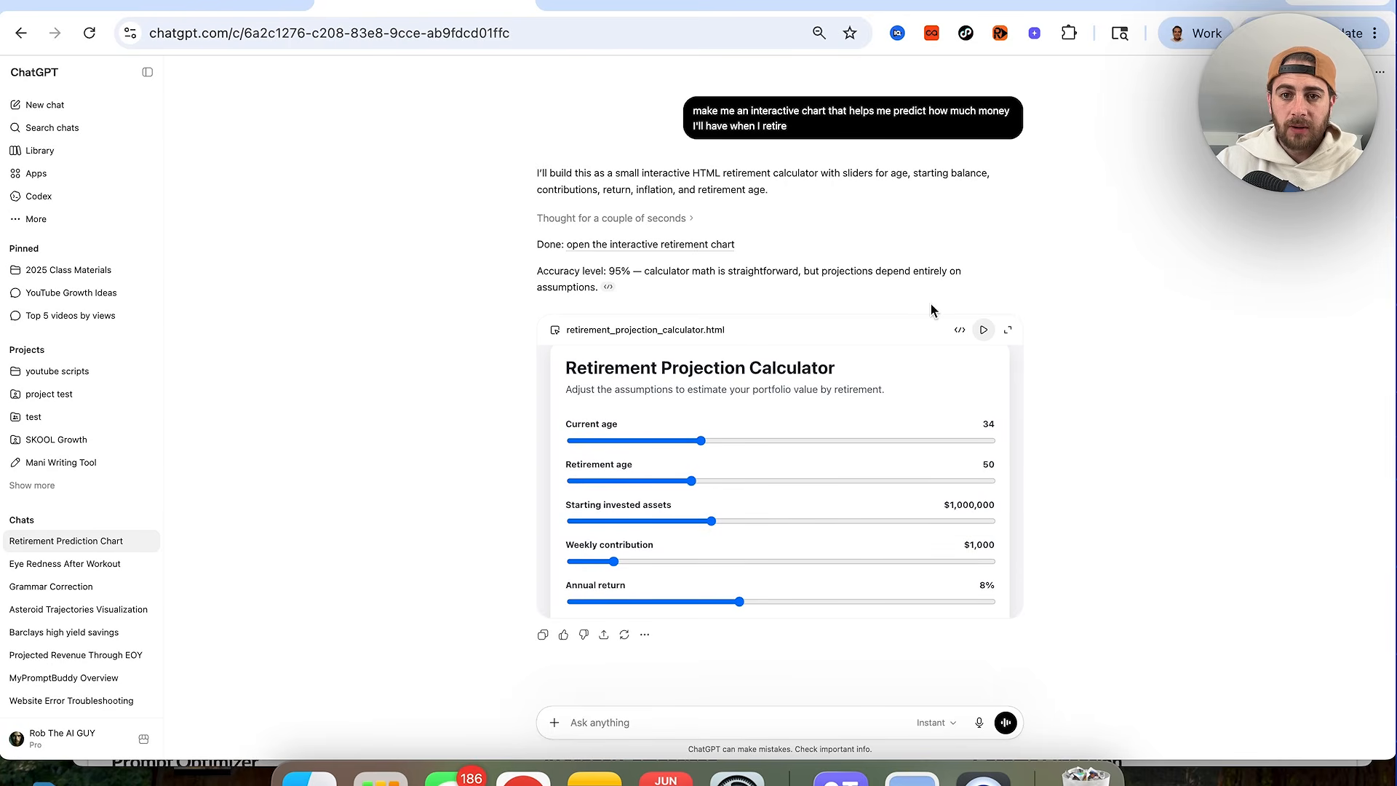
{"action": "left_click_drag", "start_coordinate": [701, 442], "coordinate": [668, 448]}
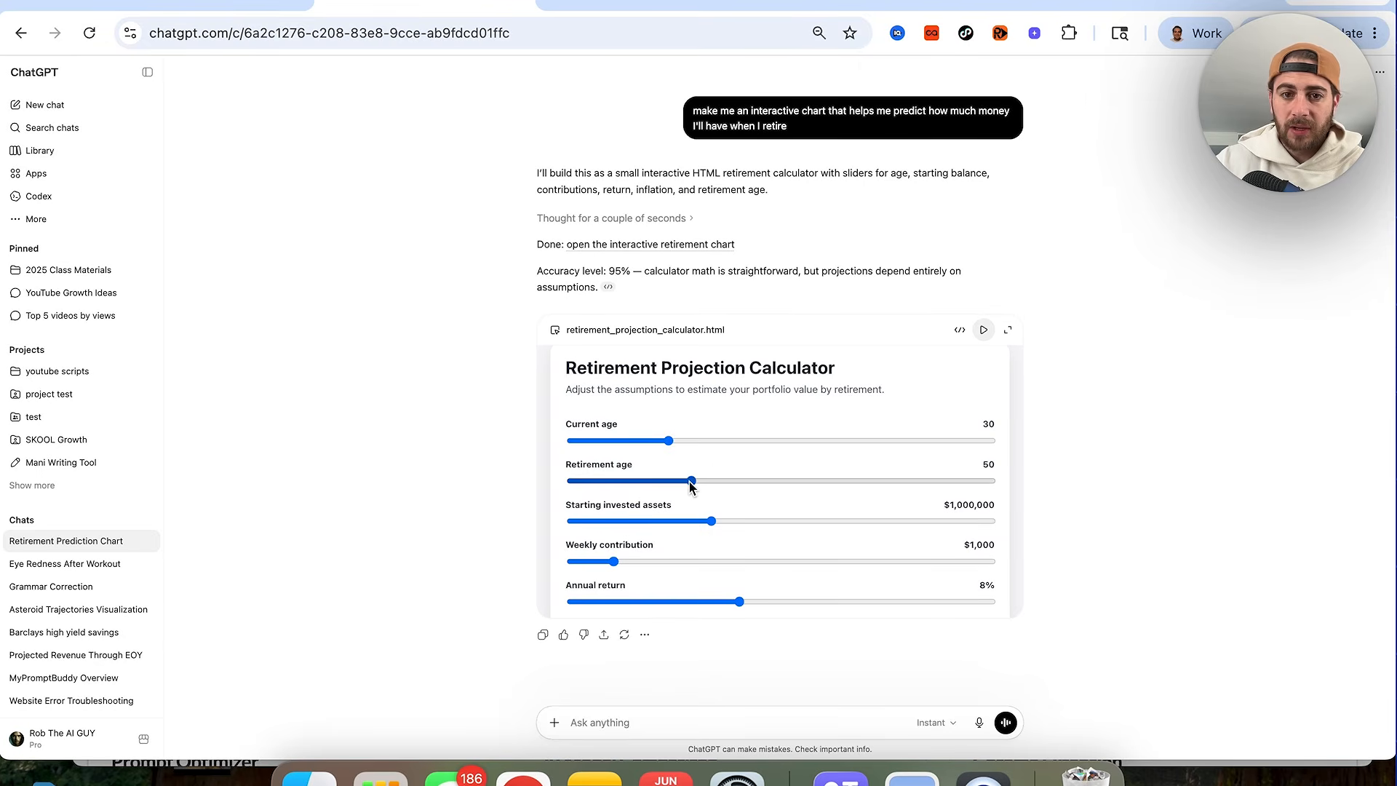
{"action": "left_click_drag", "start_coordinate": [689, 482], "coordinate": [669, 483]}
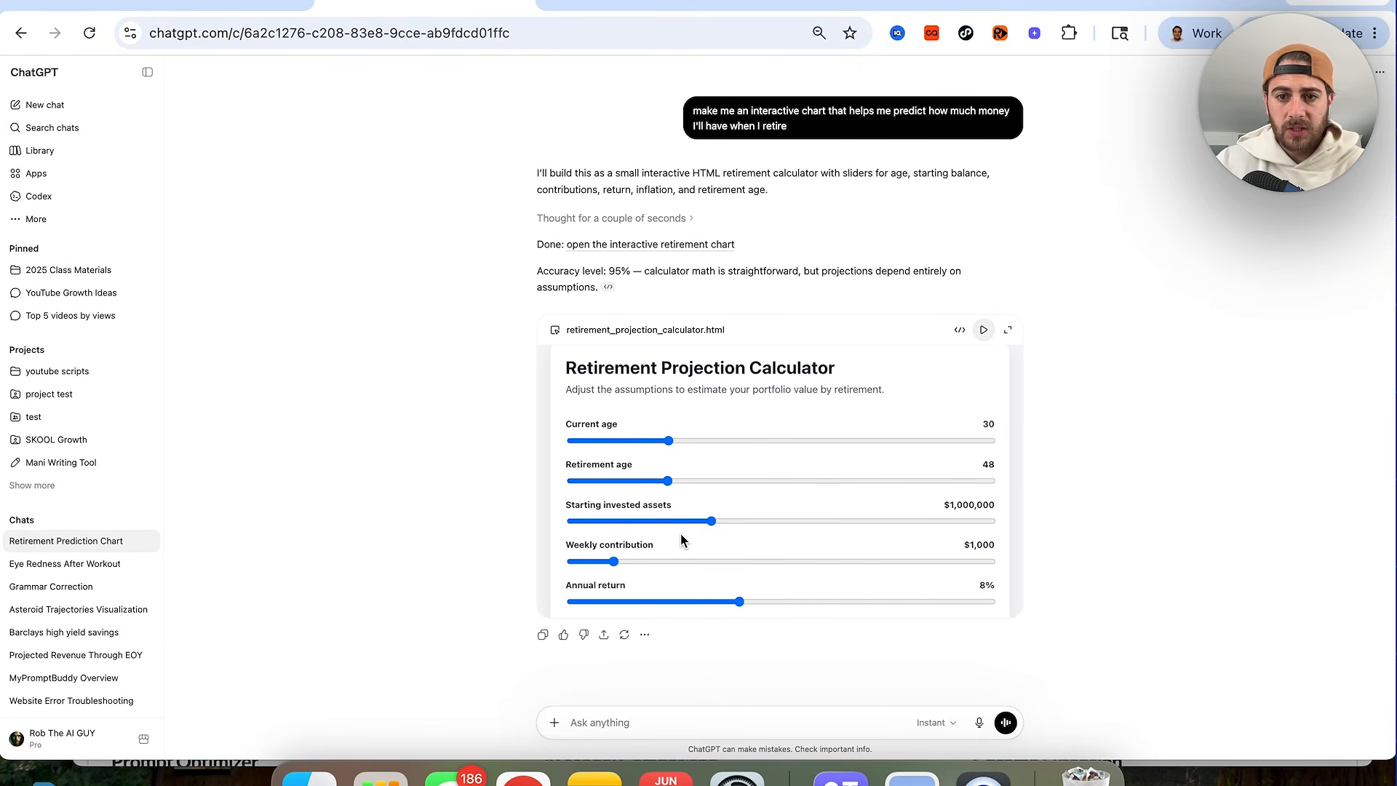
- Set the calculator's weekly contribution to $2,250 and its annual return to 12%
{"action": "scroll", "coordinate": [668, 517], "scroll_direction": "down", "scroll_amount": 1}
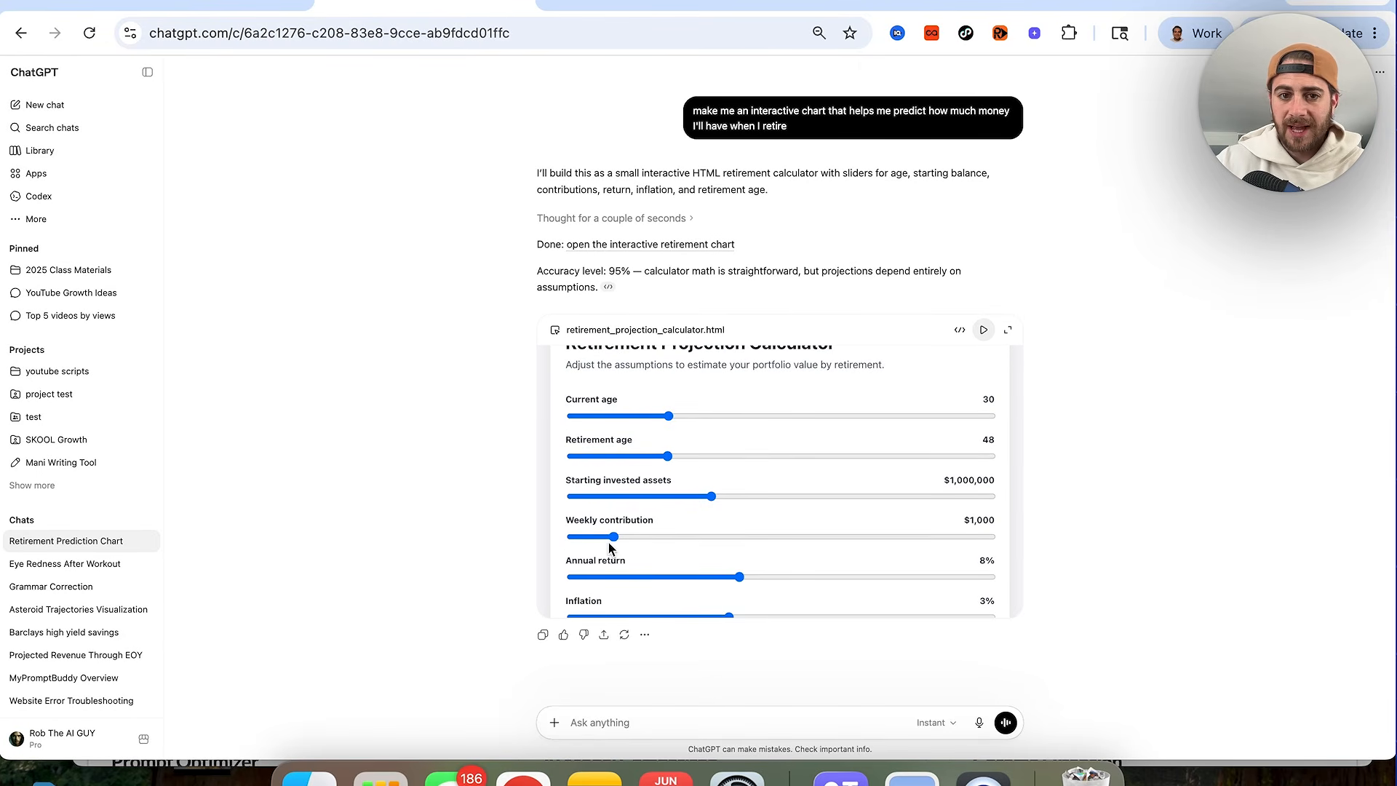
{"action": "left_click_drag", "start_coordinate": [613, 544], "coordinate": [633, 538]}
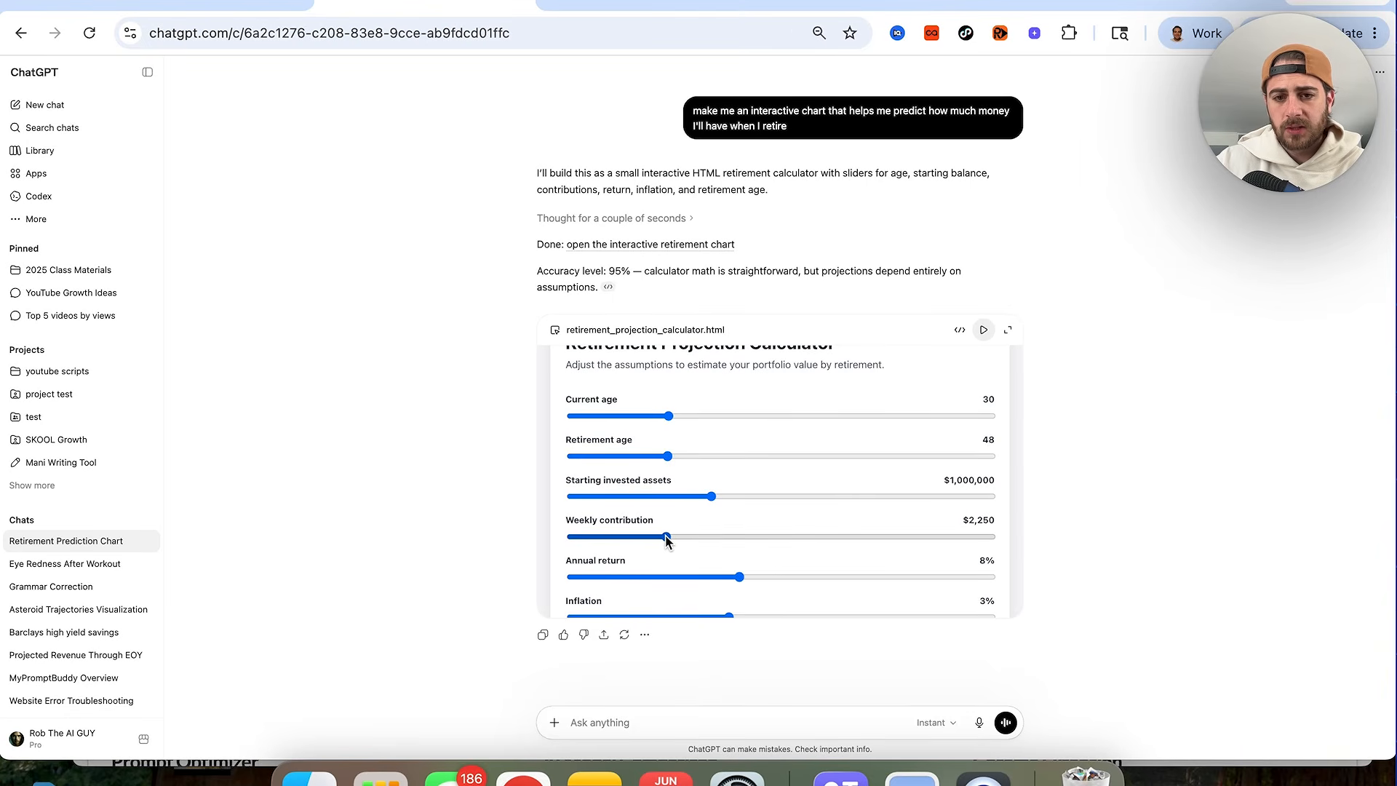
{"action": "left_click_drag", "start_coordinate": [746, 581], "coordinate": [825, 584]}
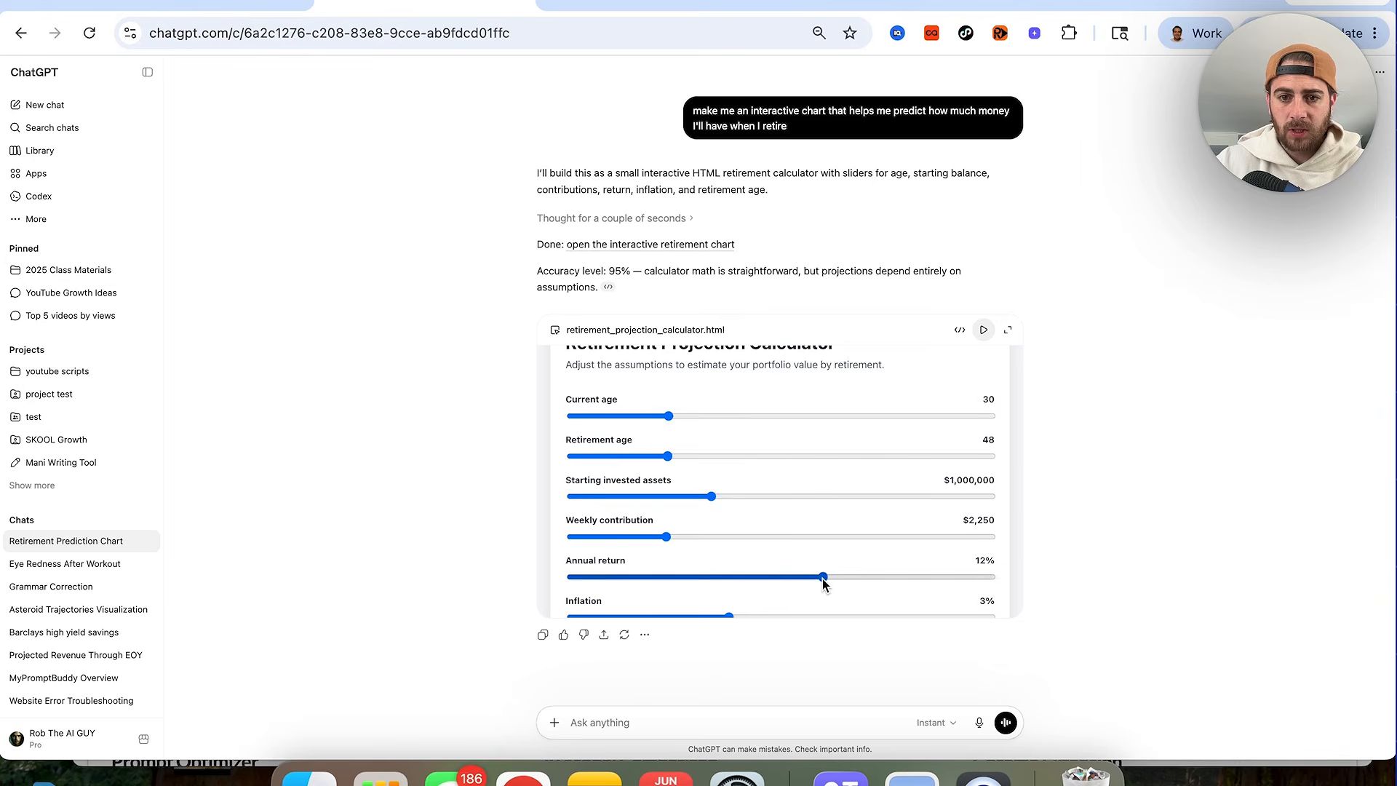
- Set the calculator's inflation to 5% and examine the projected retirement values and the growth chart
{"action": "scroll", "coordinate": [685, 511], "scroll_direction": "down", "scroll_amount": 2}
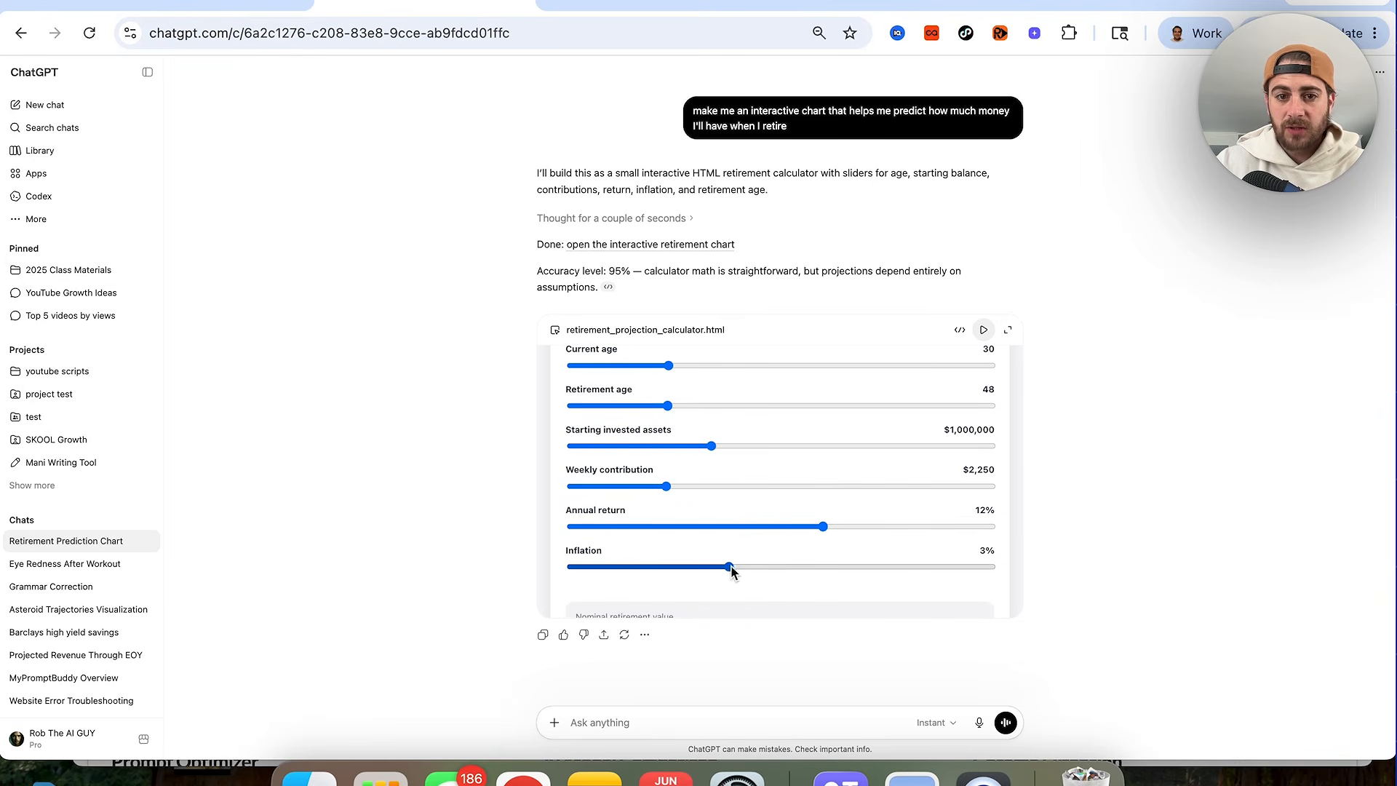
{"action": "left_click_drag", "start_coordinate": [731, 574], "coordinate": [835, 573]}
{"action": "scroll", "coordinate": [761, 586], "scroll_direction": "down", "scroll_amount": 2}
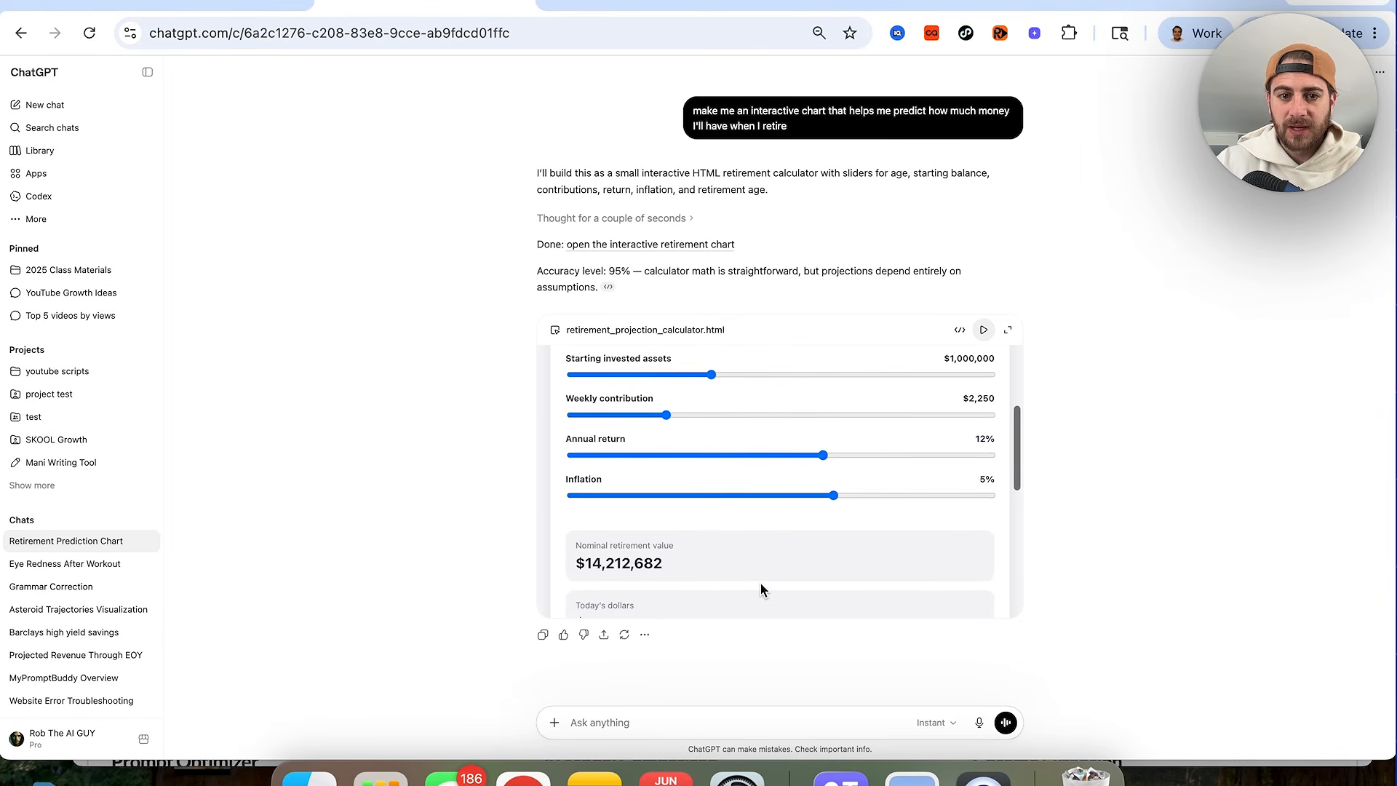
{"action": "scroll", "coordinate": [761, 583], "scroll_direction": "down", "scroll_amount": 3}
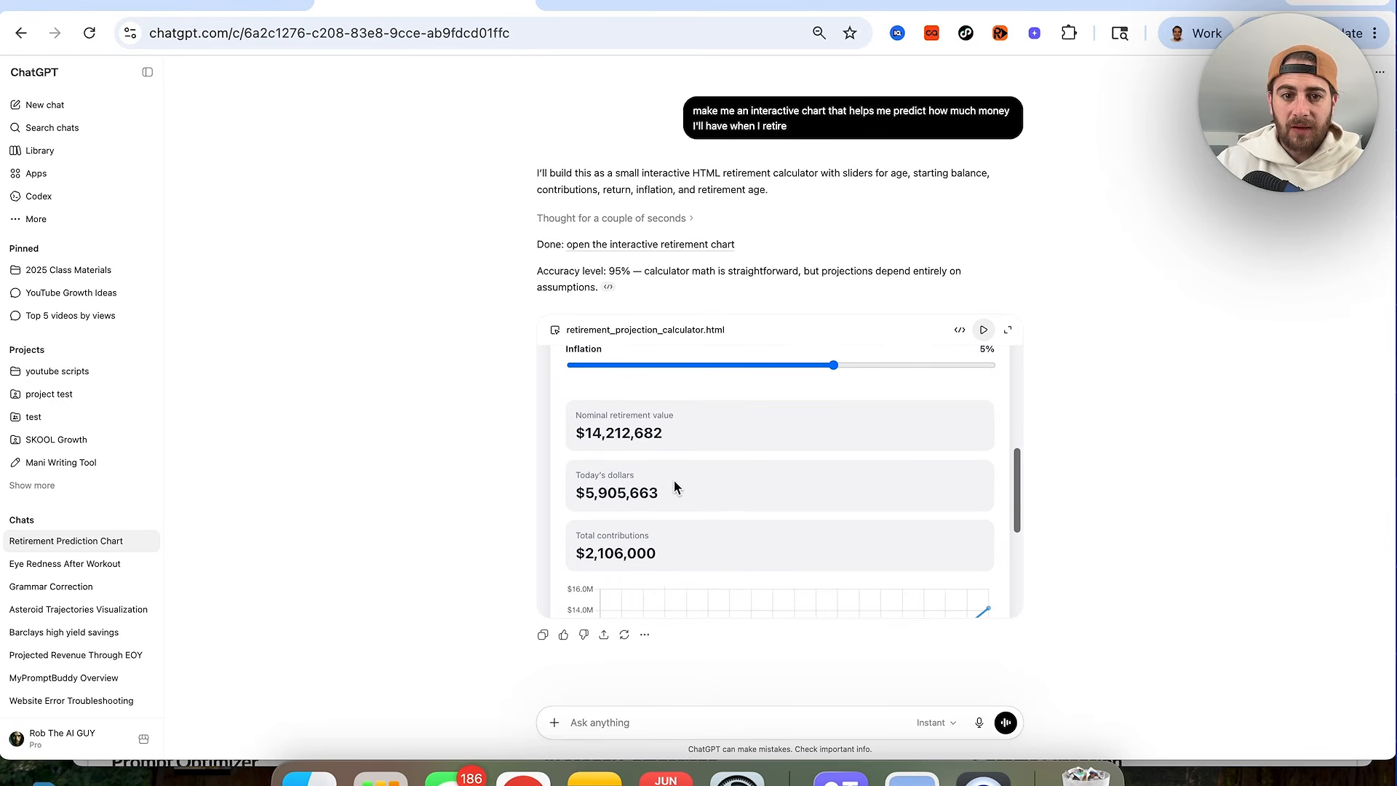
{"action": "scroll", "coordinate": [637, 484], "scroll_direction": "down", "scroll_amount": 4}
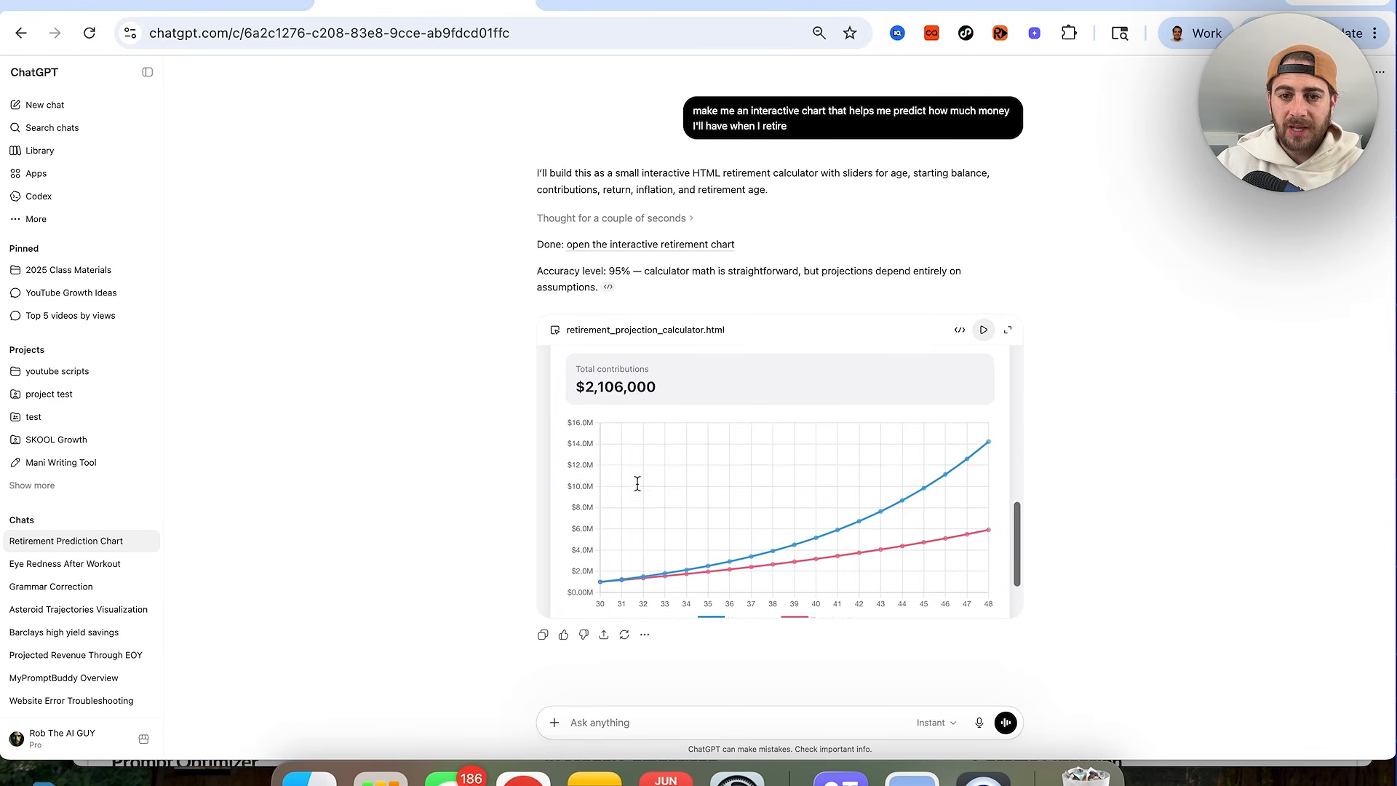
{"action": "scroll", "coordinate": [637, 484], "scroll_direction": "down", "scroll_amount": 2}
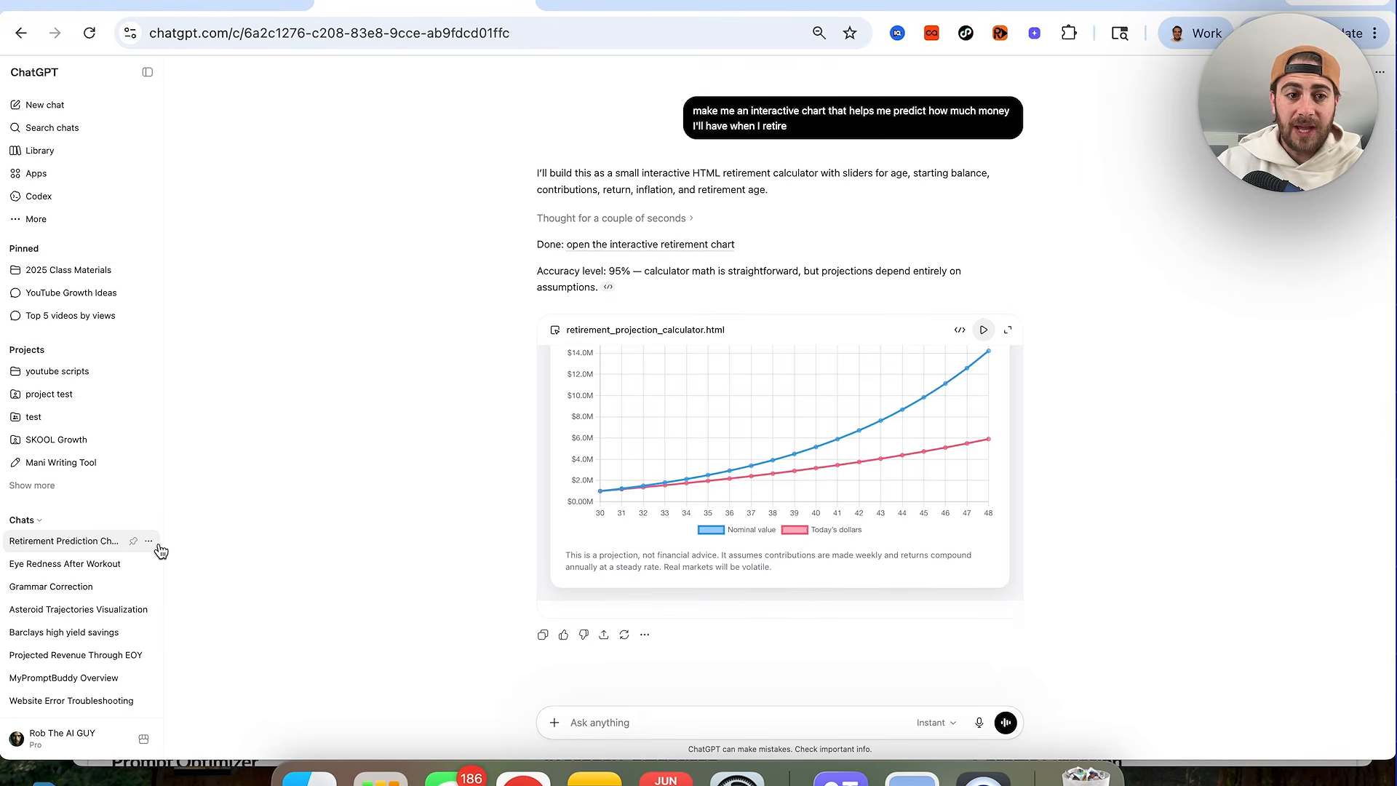
- View the management options for the Retirement Prediction Chart conversation
{"action": "left_click", "coordinate": [149, 542]}
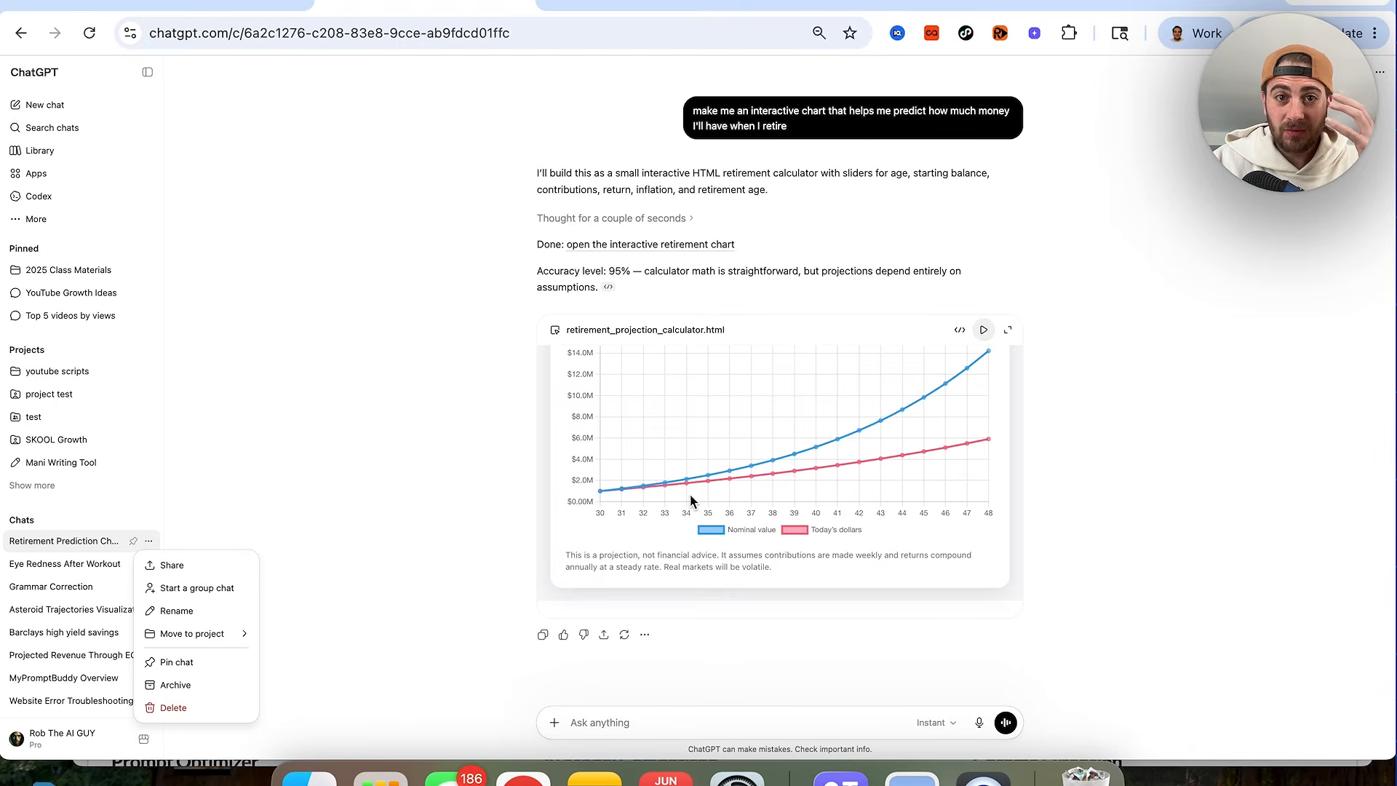
{"action": "left_click", "coordinate": [749, 472]}
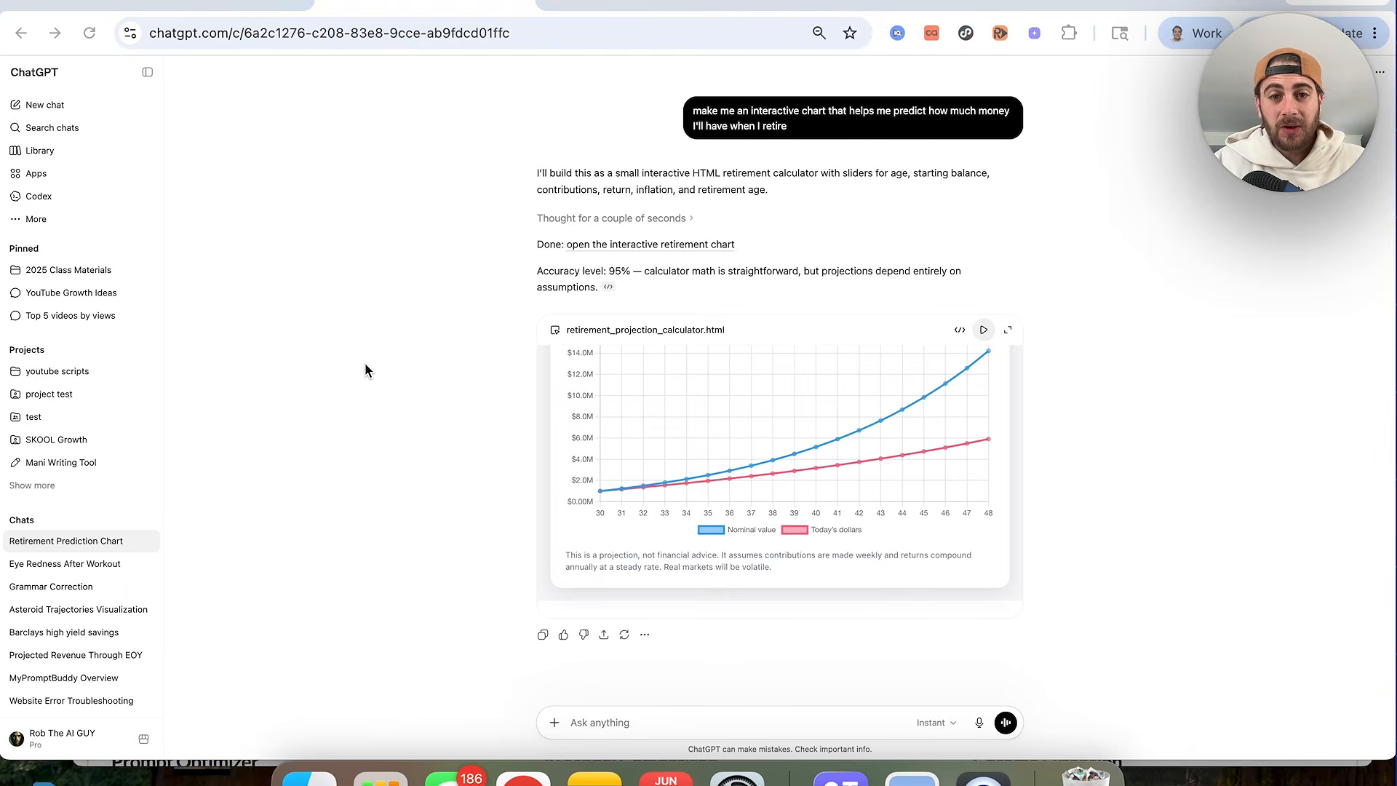
- In a new chat, submit "Draft an email requesting a refund for the hotel I am staying at" and choose to send the resulting draft
{"action": "left_click", "coordinate": [84, 109]}
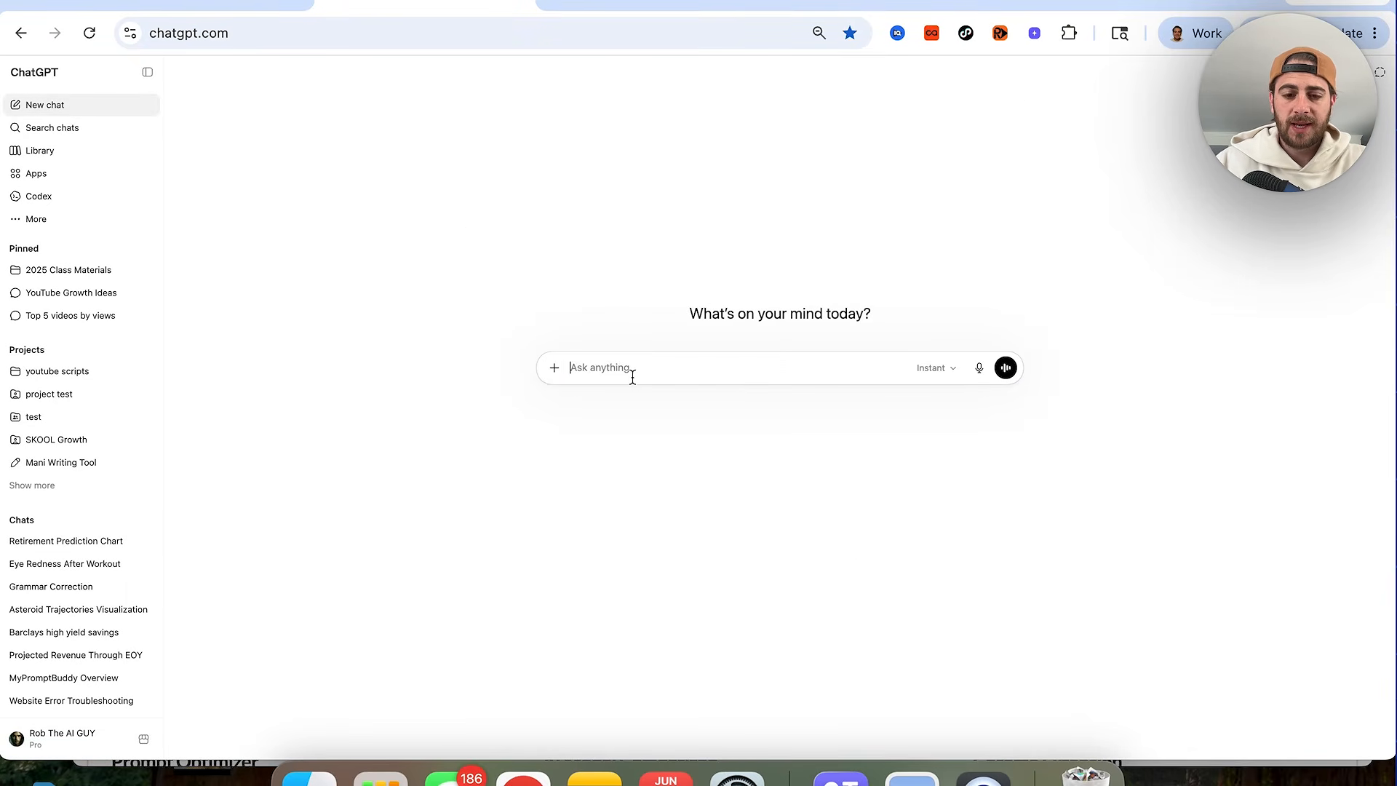
{"action": "type", "text": "Draft an e"}
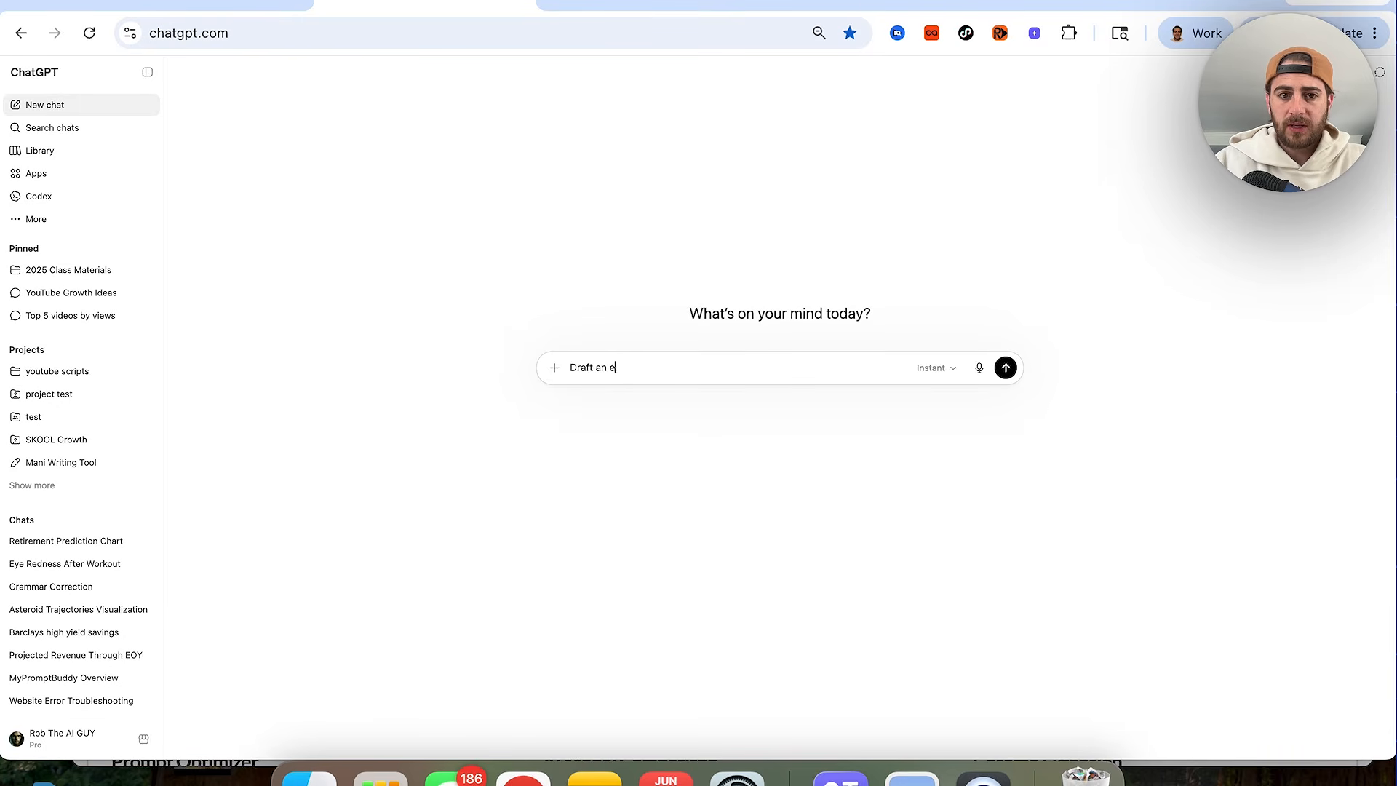
{"action": "type", "text": "mail requesting a refu"}
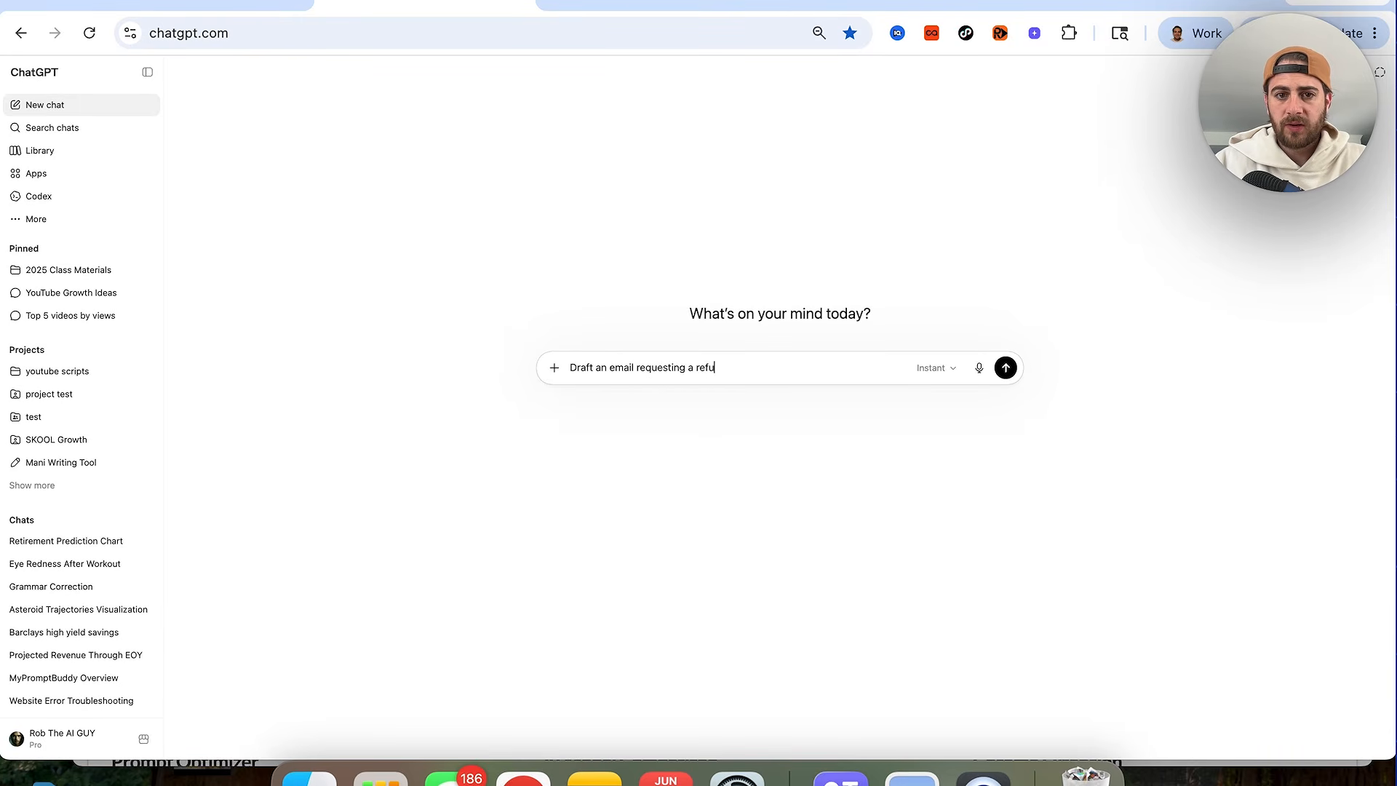
{"action": "type", "text": "nd for the hotel I am staying at"}
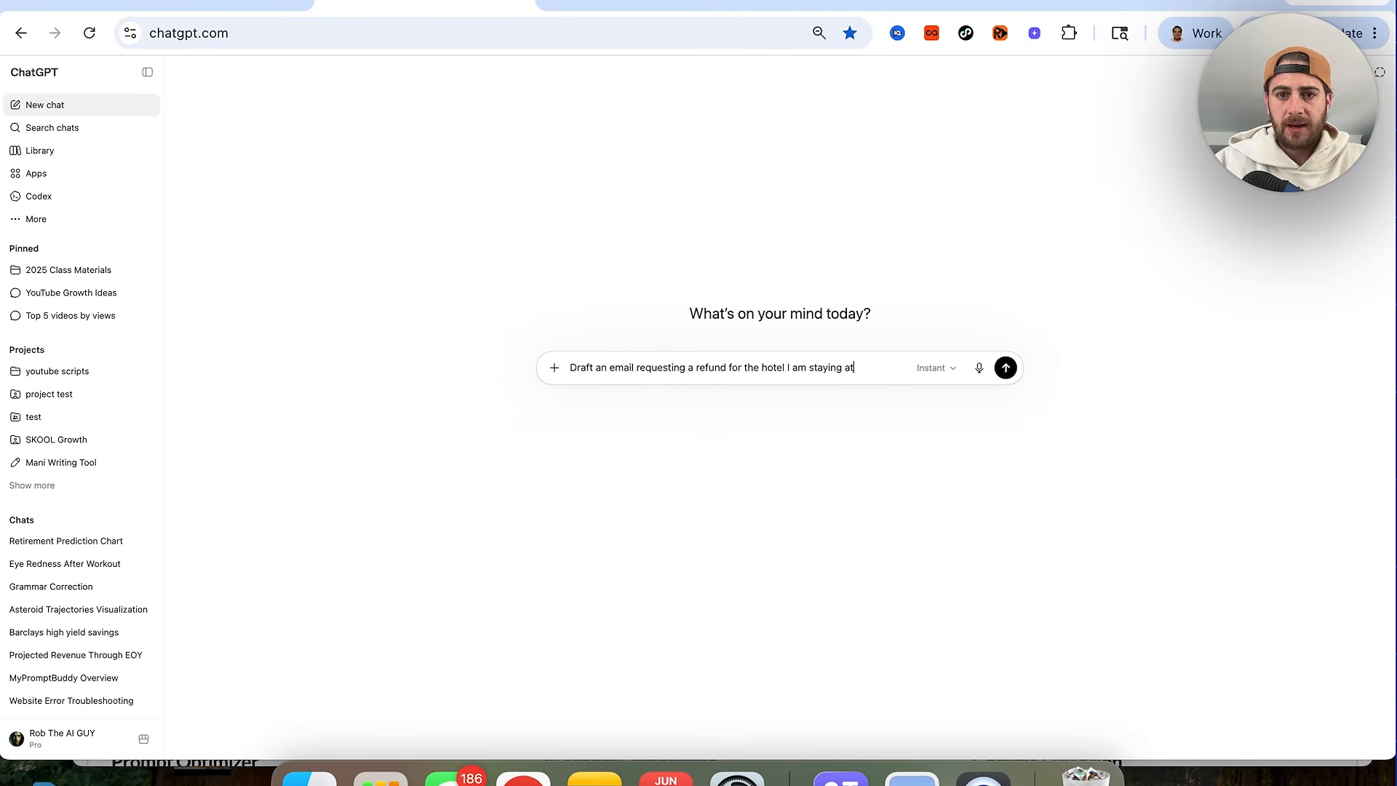
{"action": "key", "text": "Return"}
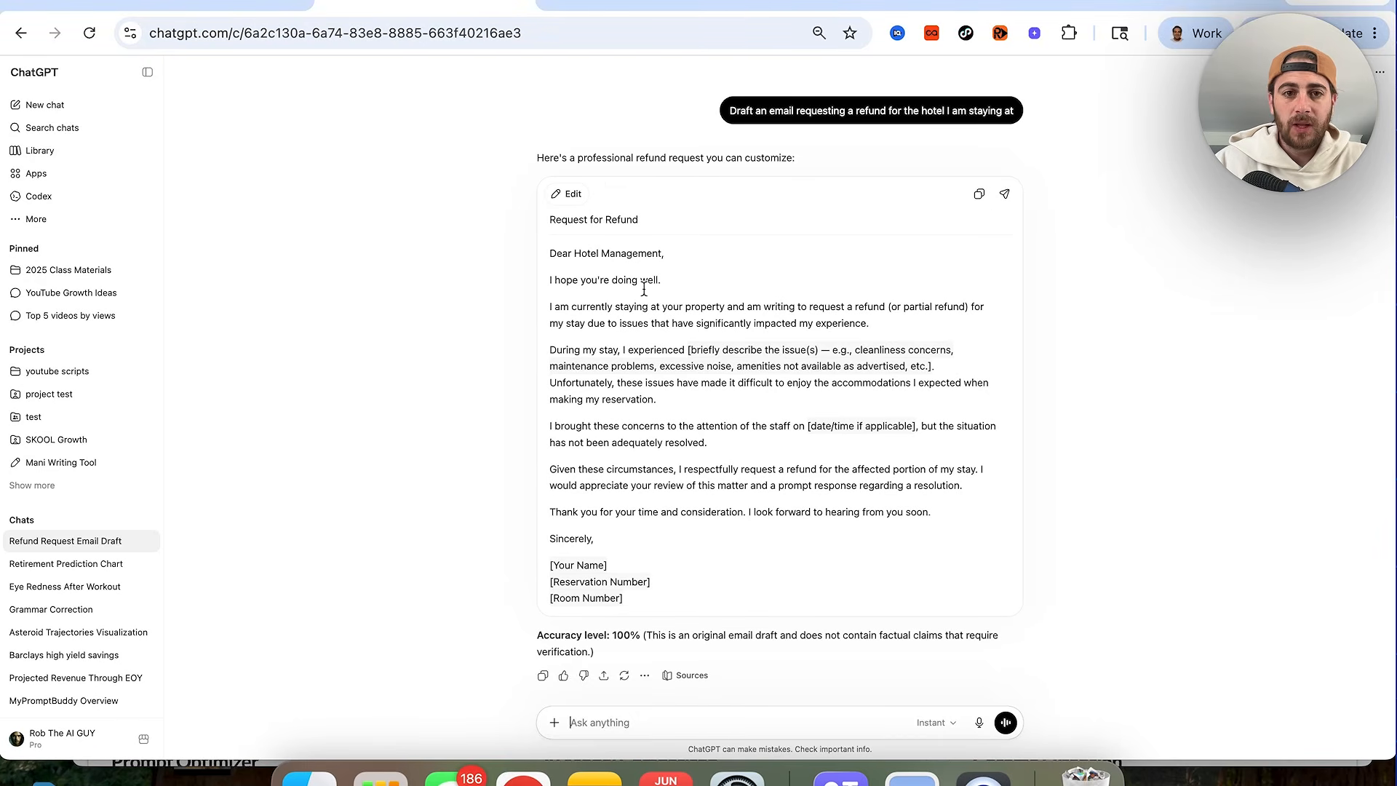
{"action": "left_click", "coordinate": [1005, 194]}
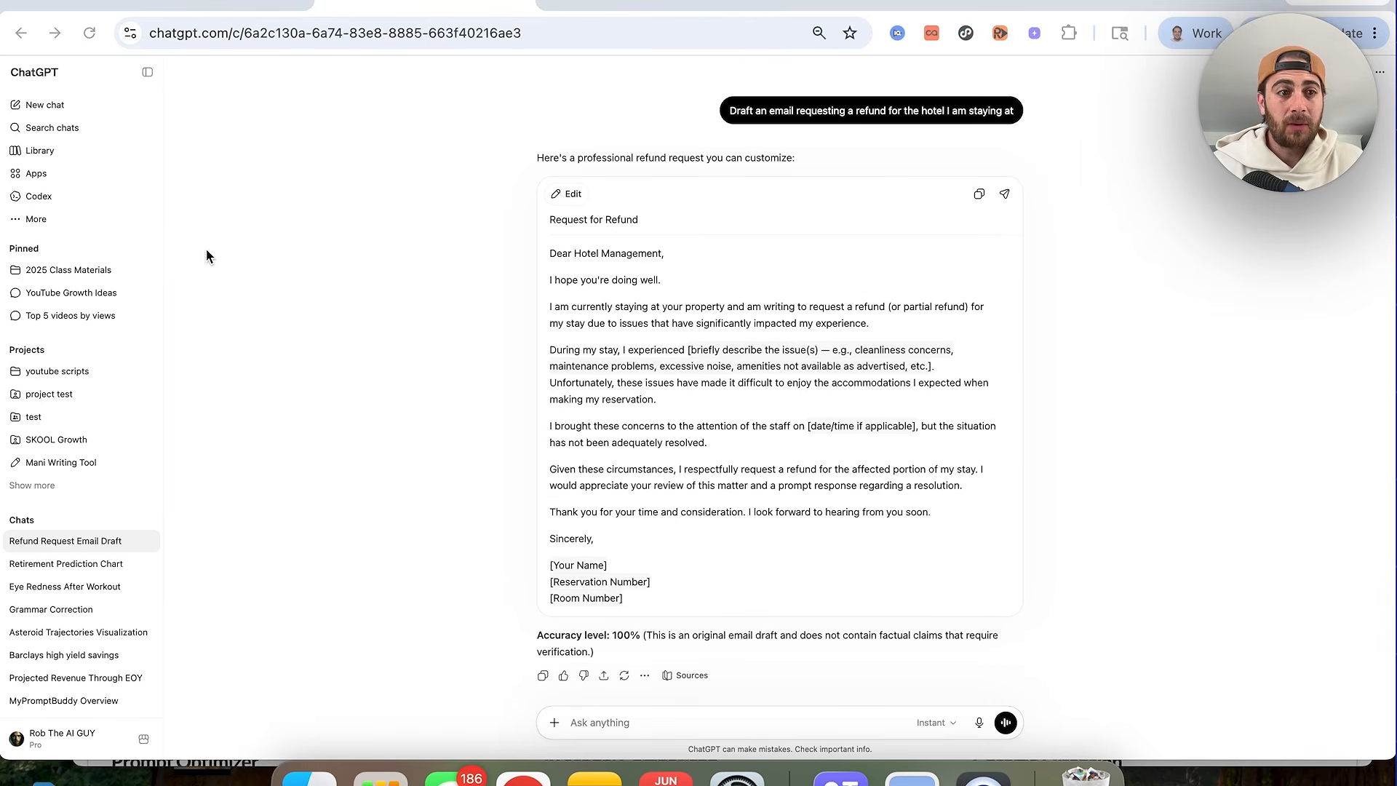
- View the additional ChatGPT sections, such as Images, Deep research, Pulse, GPTs and Finances
{"action": "left_click", "coordinate": [30, 222]}
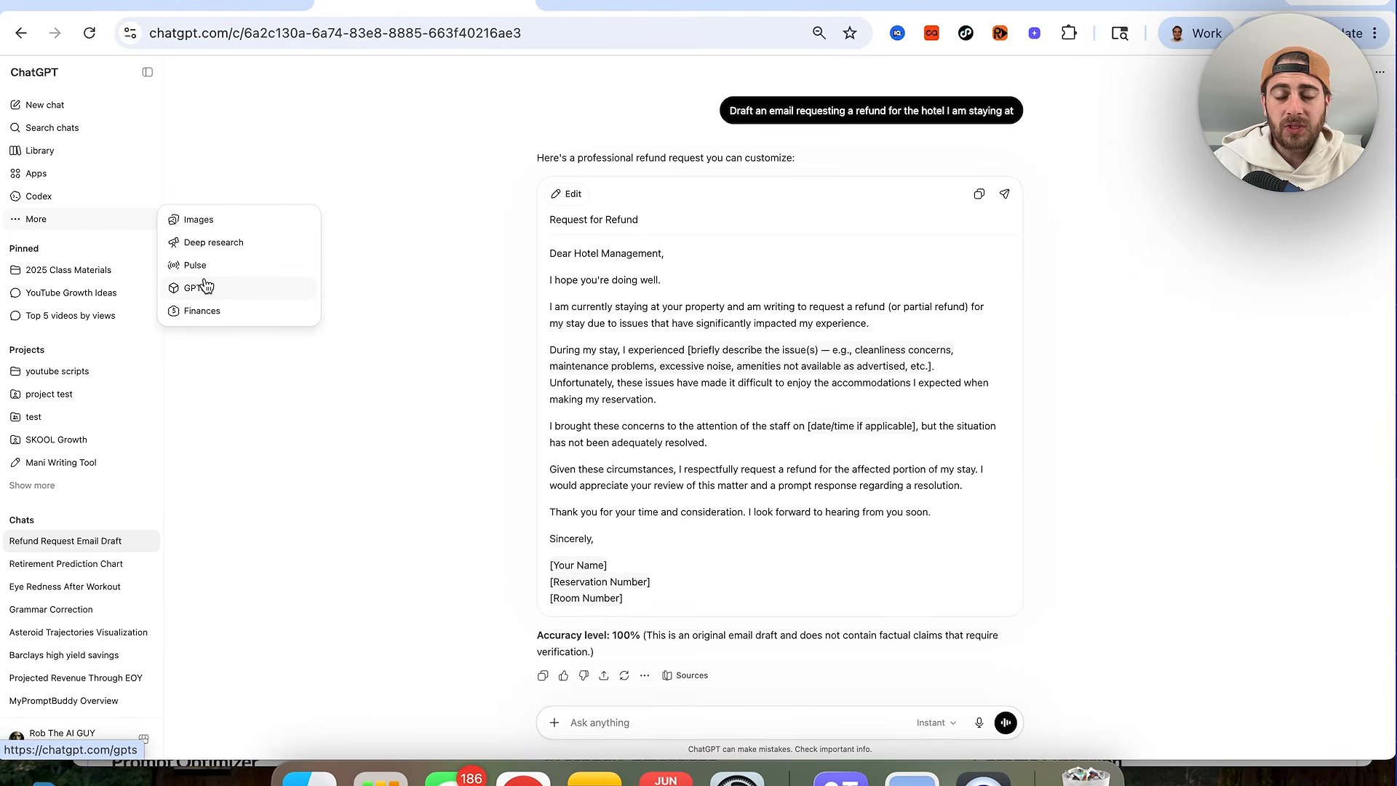
{"action": "left_click", "coordinate": [324, 446]}
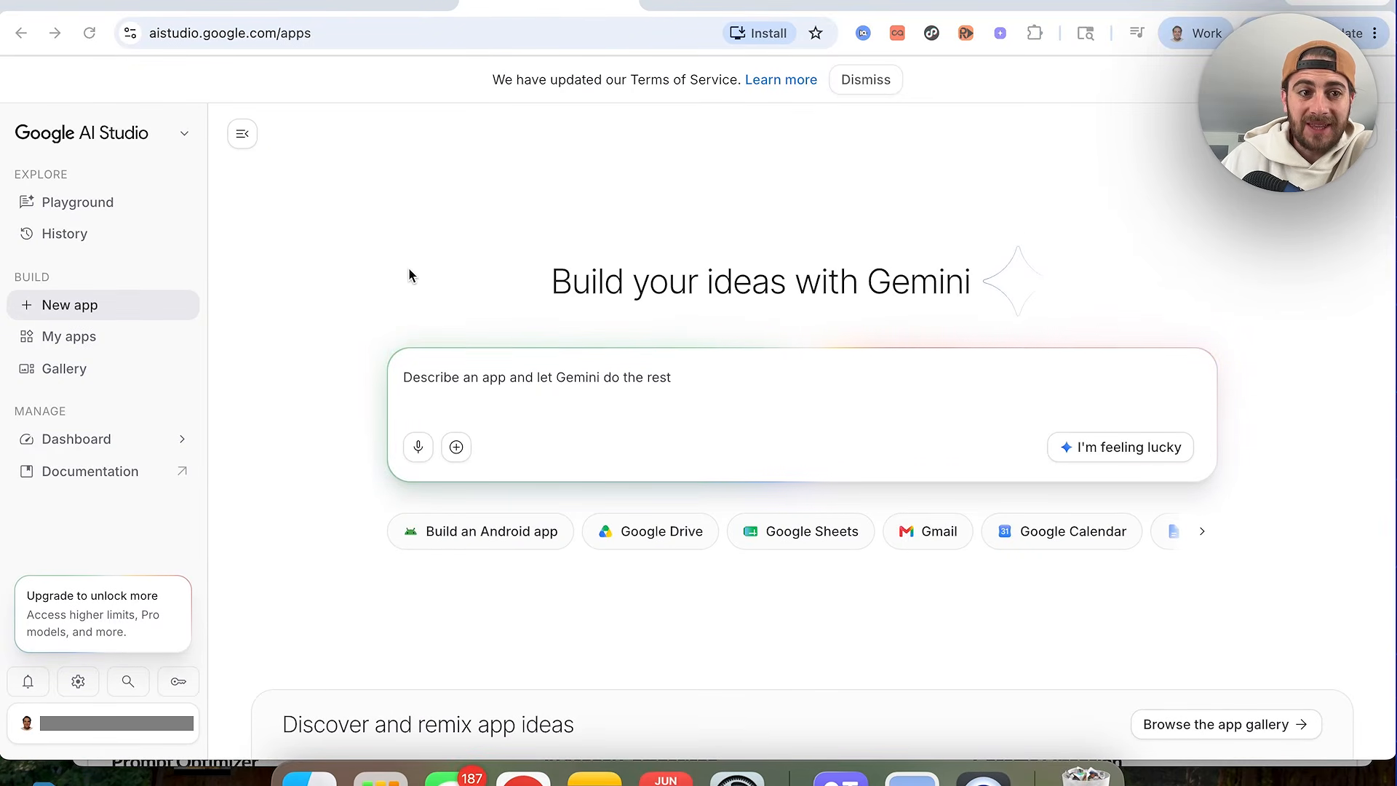
- In Google AI Studio, view the latest announcements and try the Gemini 3.5 Live Translate Preview in the Playground
{"action": "scroll", "coordinate": [409, 269], "scroll_direction": "down", "scroll_amount": 1}
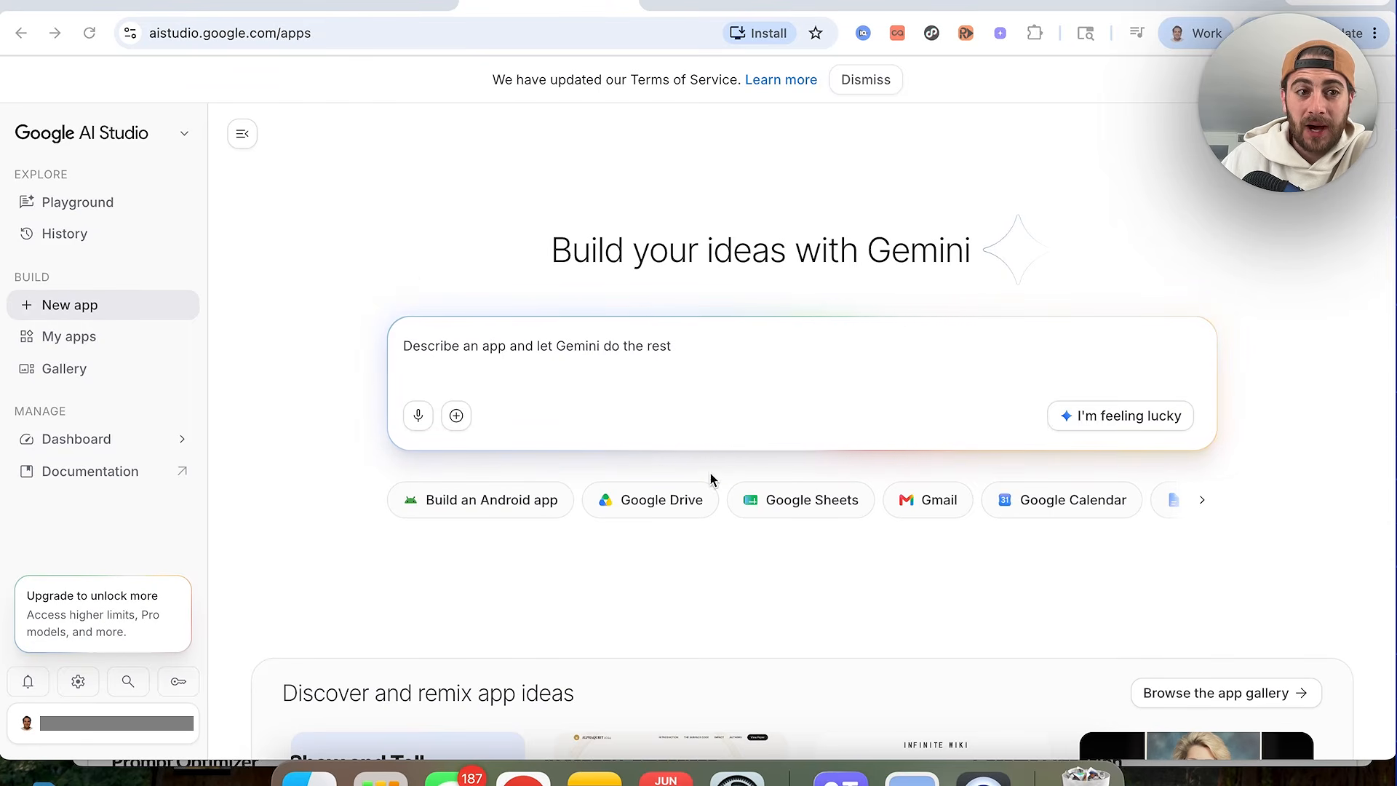
{"action": "left_click", "coordinate": [33, 683]}
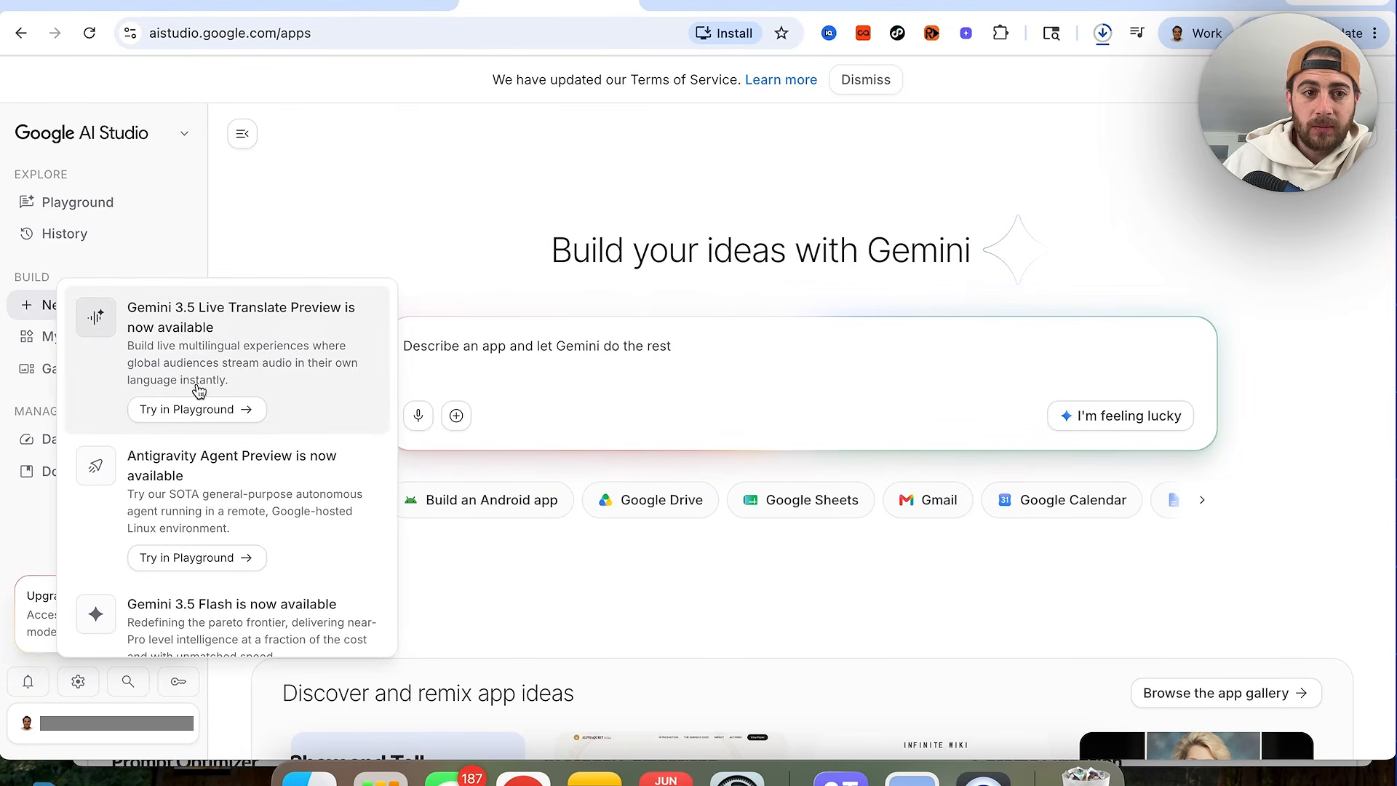
{"action": "left_click", "coordinate": [211, 409]}
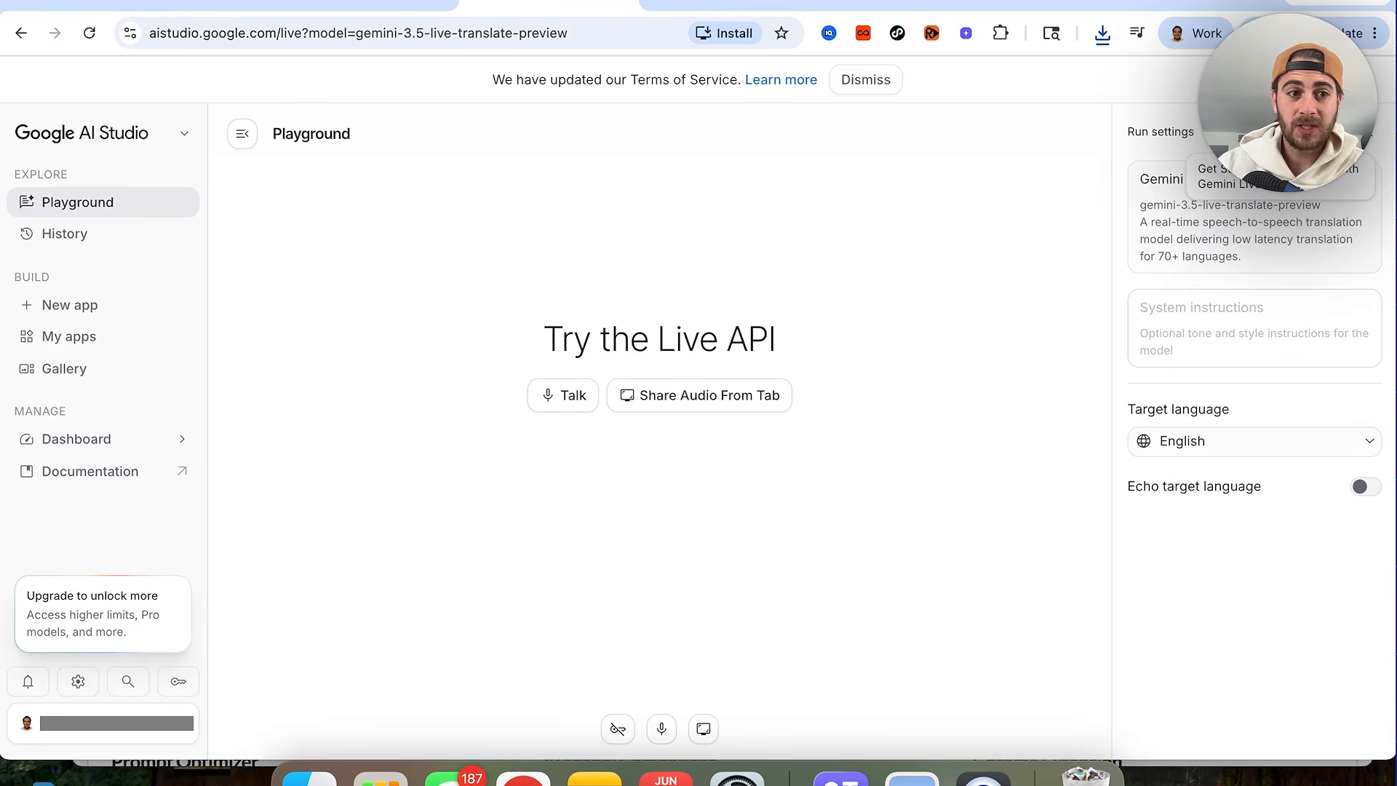
- Return to creating a new app and go through the introduction of new features to its end, choosing to try them out
{"action": "left_click", "coordinate": [70, 304]}
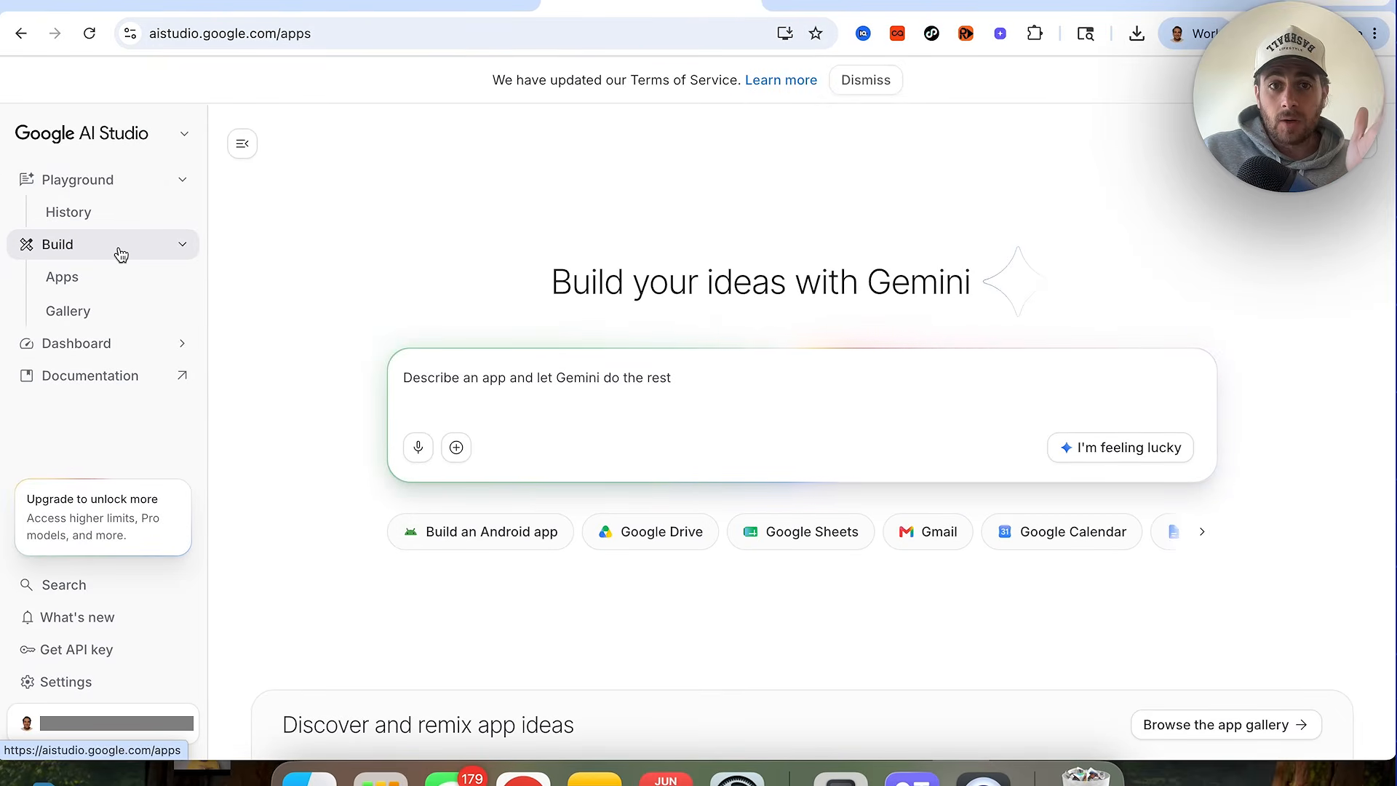
{"action": "left_click", "coordinate": [413, 4]}
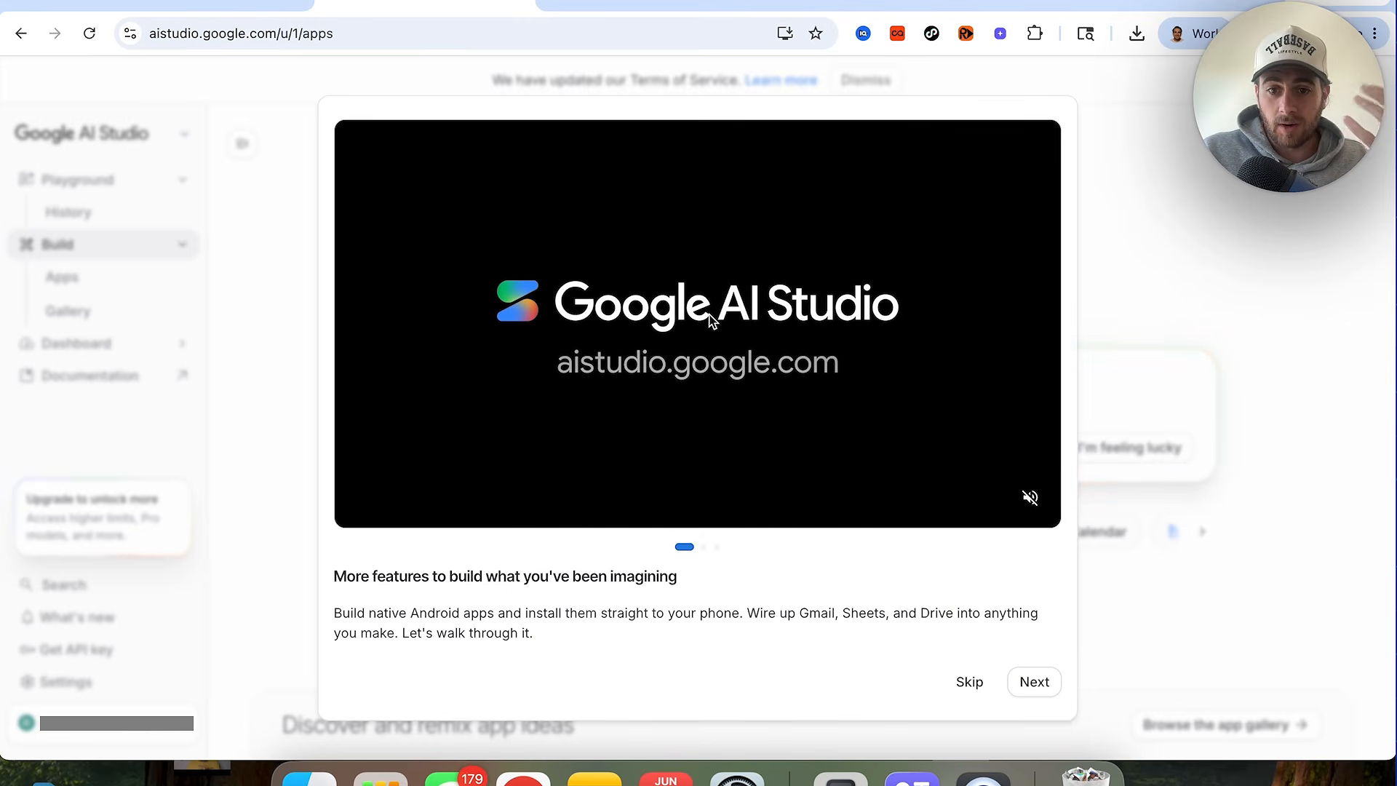
{"action": "left_click", "coordinate": [704, 548]}
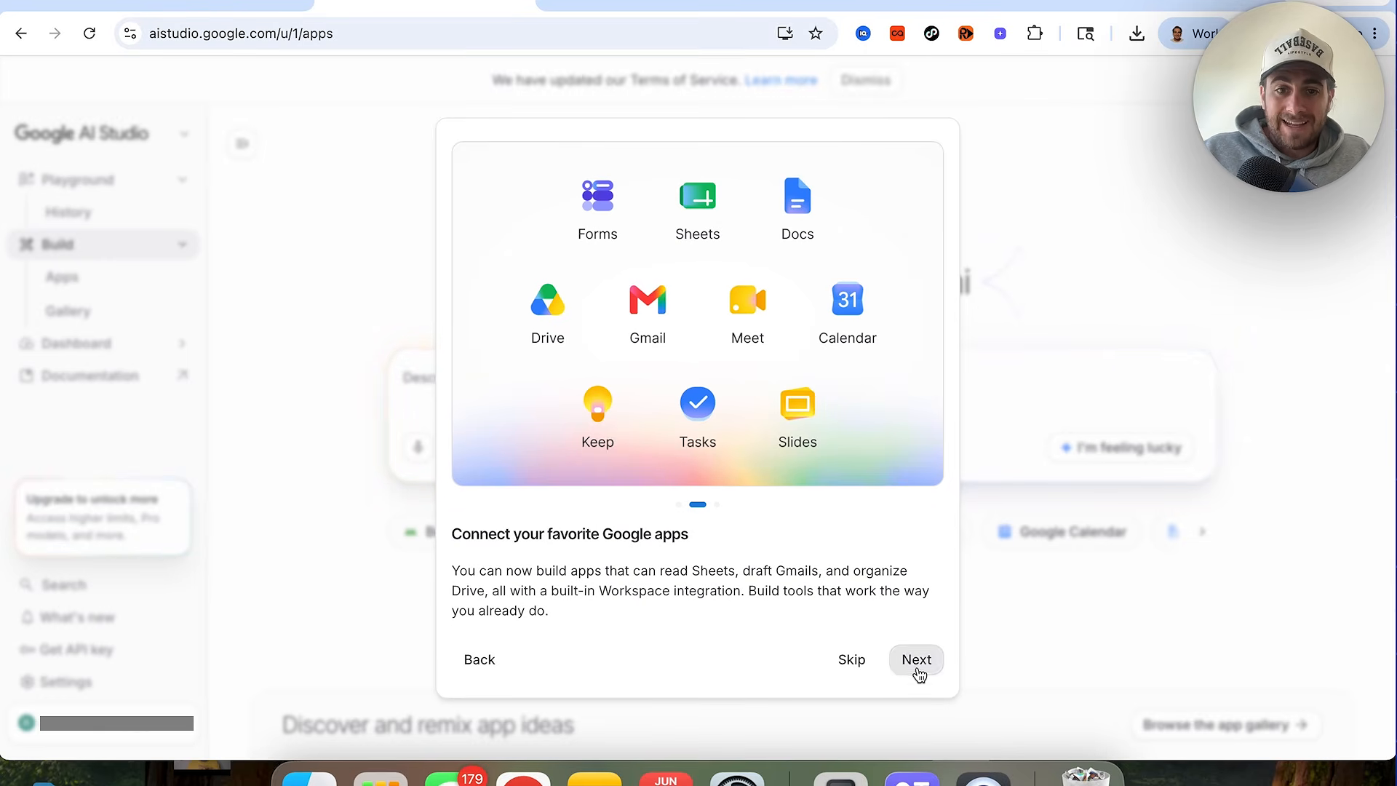
{"action": "left_click", "coordinate": [719, 506]}
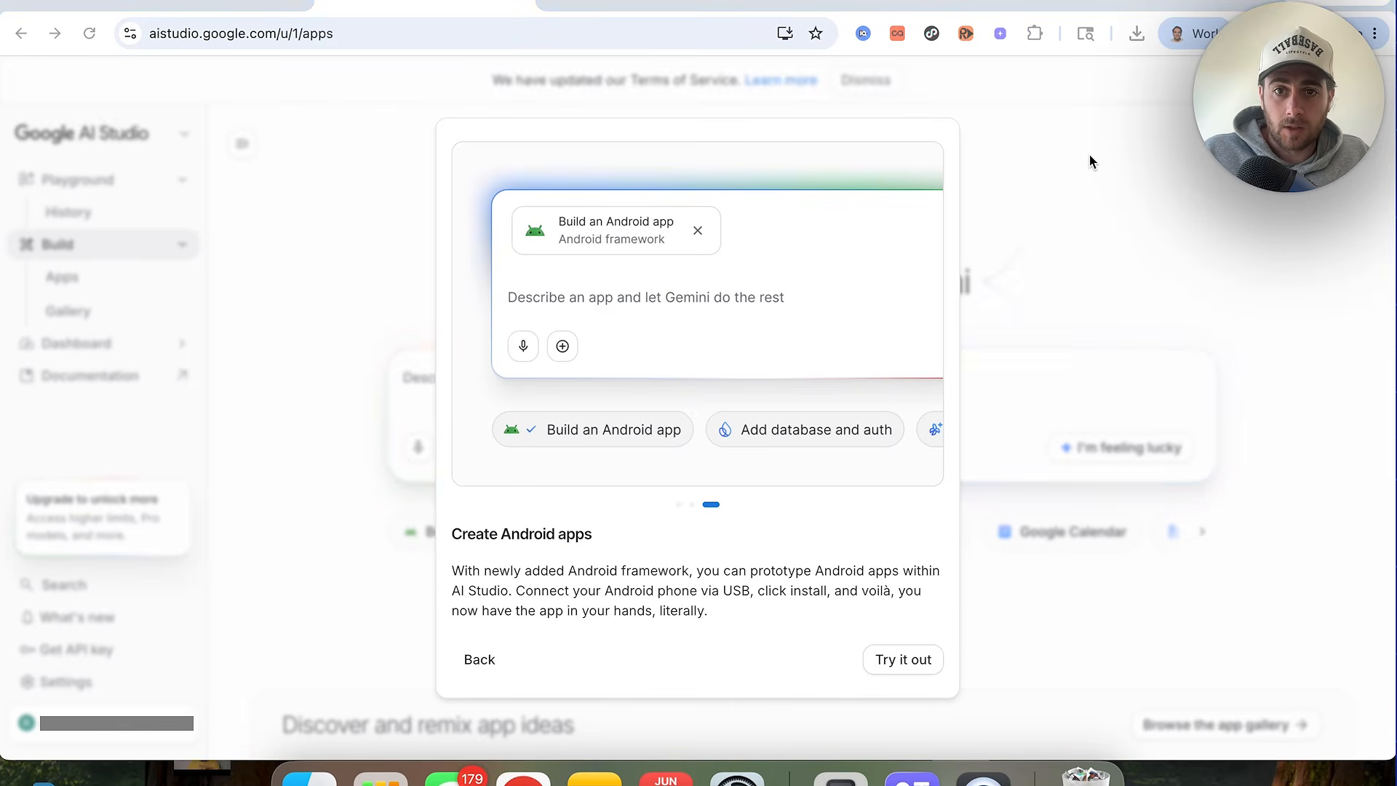
{"action": "left_click", "coordinate": [903, 659]}
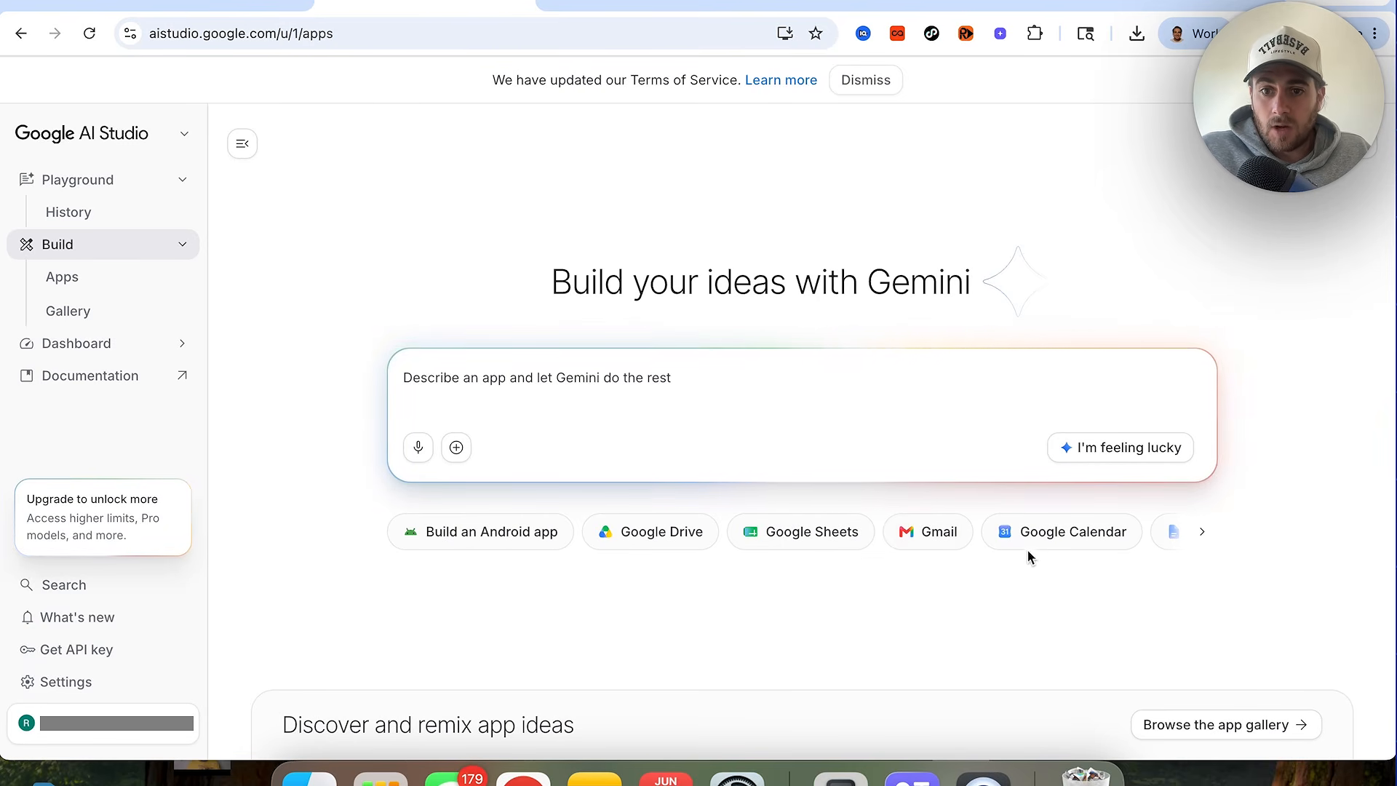
- Browse the integrations and capabilities that can be added to a new app
{"action": "left_click", "coordinate": [1204, 540]}
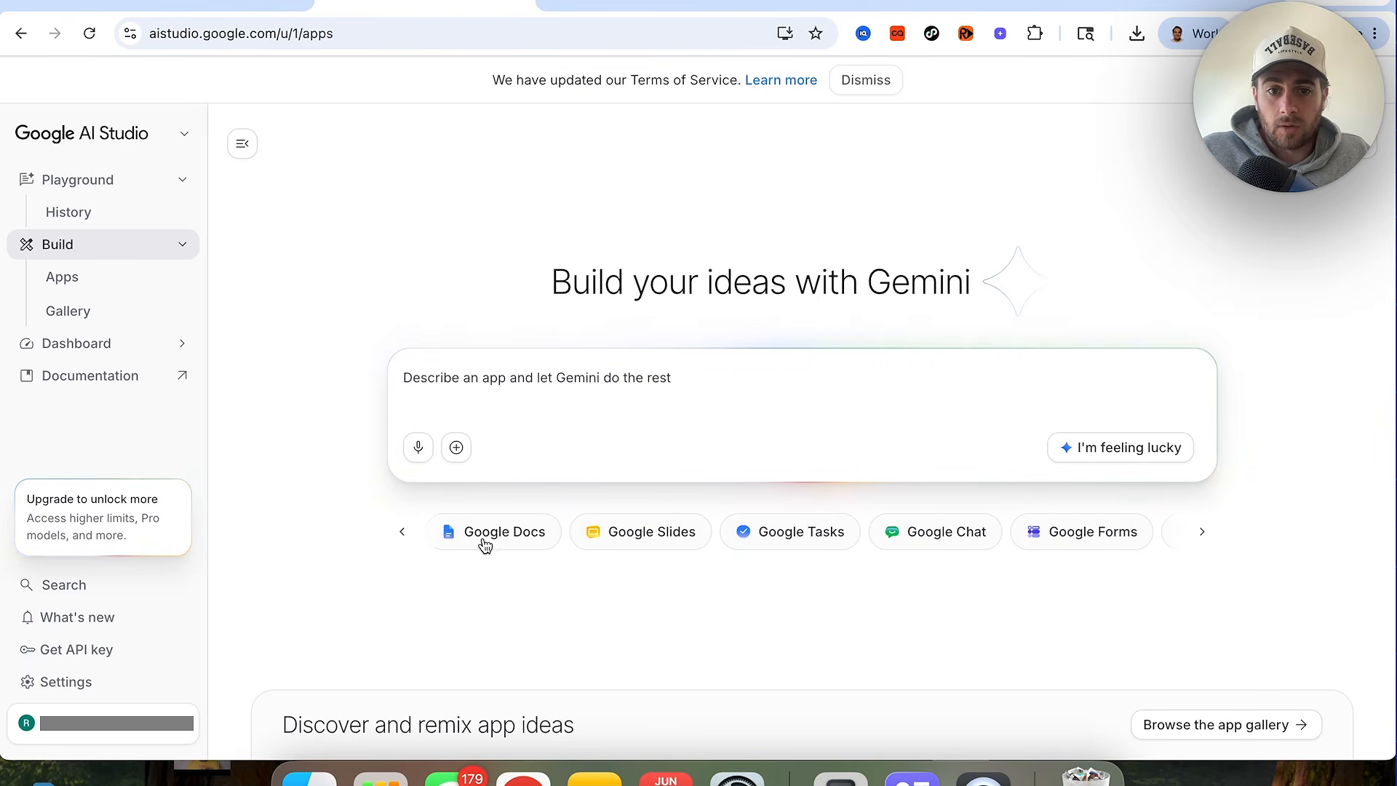
{"action": "left_click", "coordinate": [1202, 531]}
{"action": "left_click", "coordinate": [573, 373]}
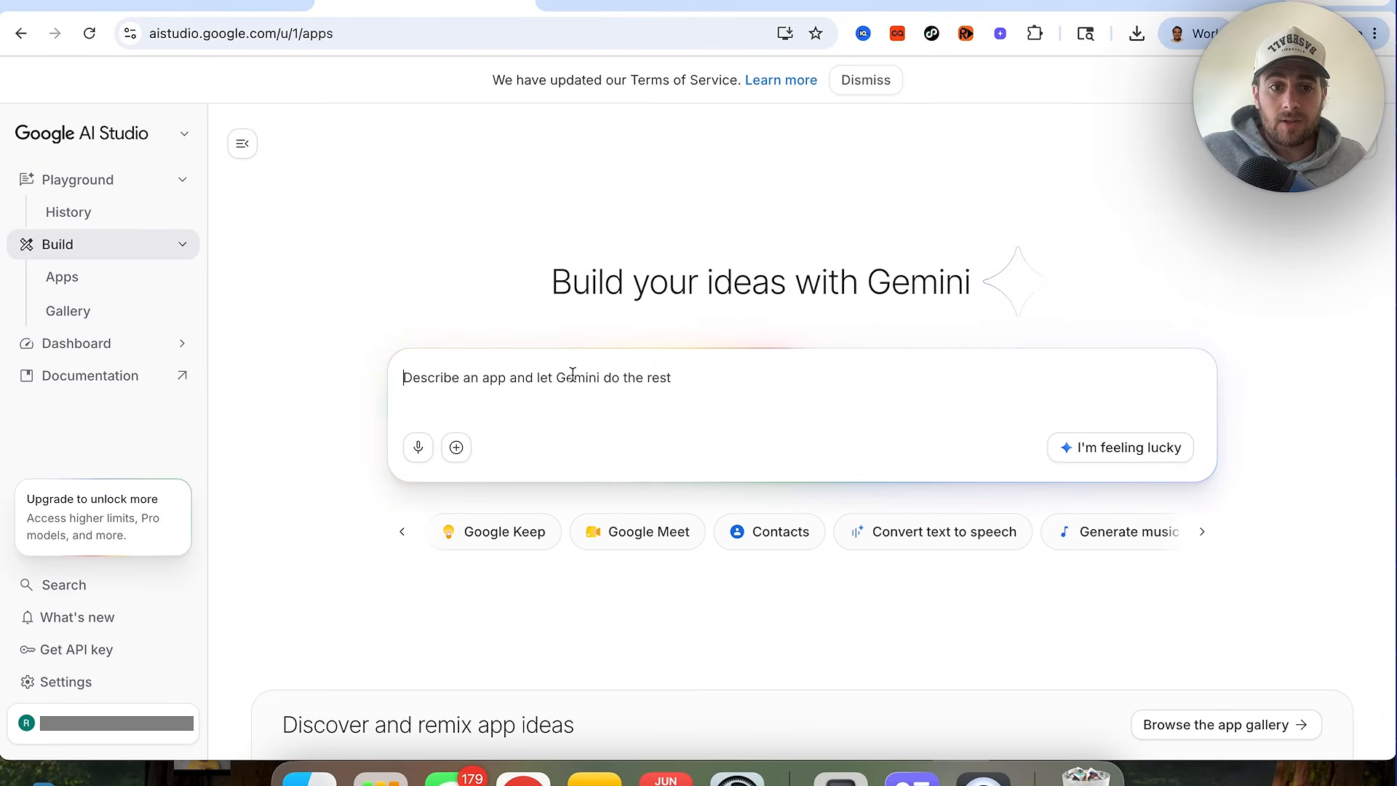
{"action": "left_click", "coordinate": [400, 539]}
- Submit a build request for an AI script writer tool attached to Google Docs that automatically builds scripts in my format from an uploaded brief, title and topic
{"action": "left_click", "coordinate": [680, 362]}
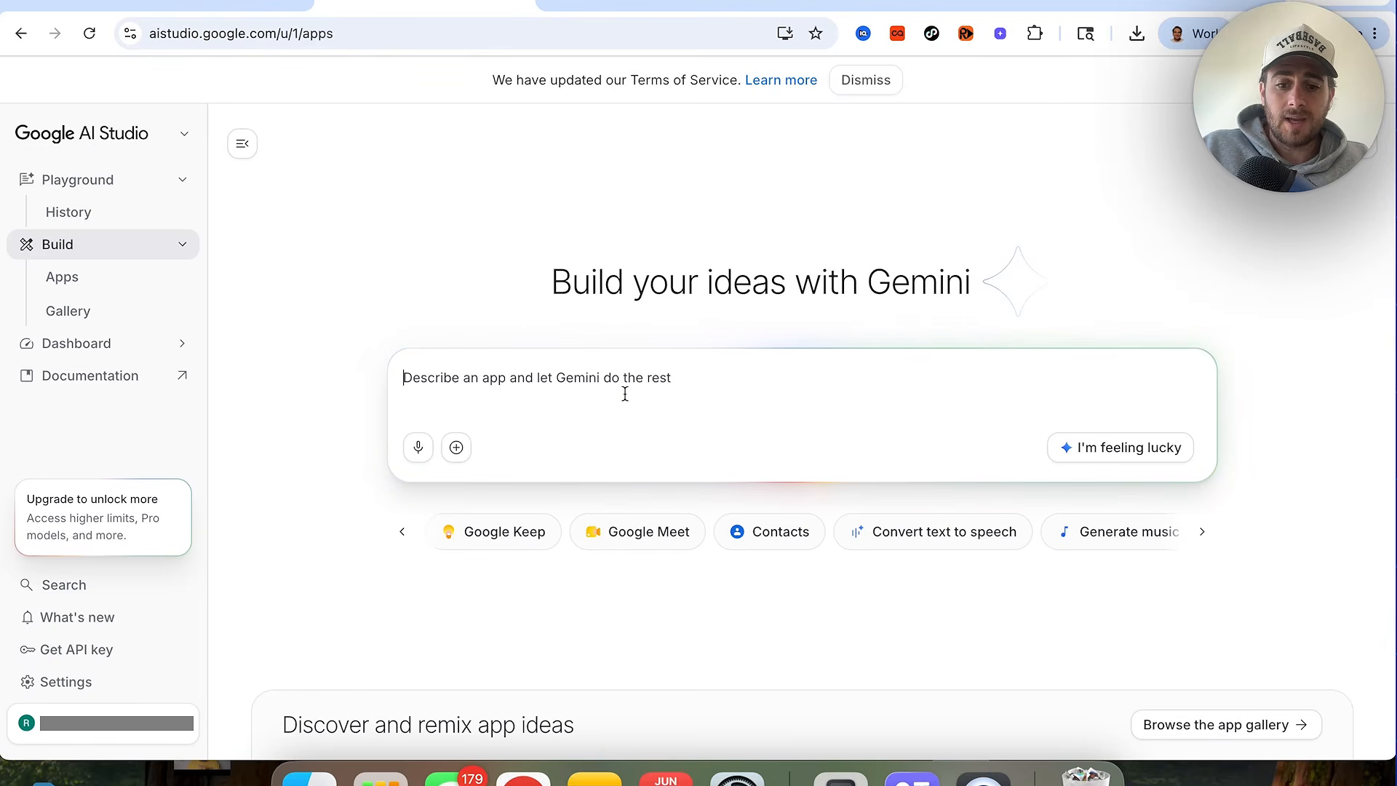
{"action": "type", "text": "I want to build an AI script writer tool"}
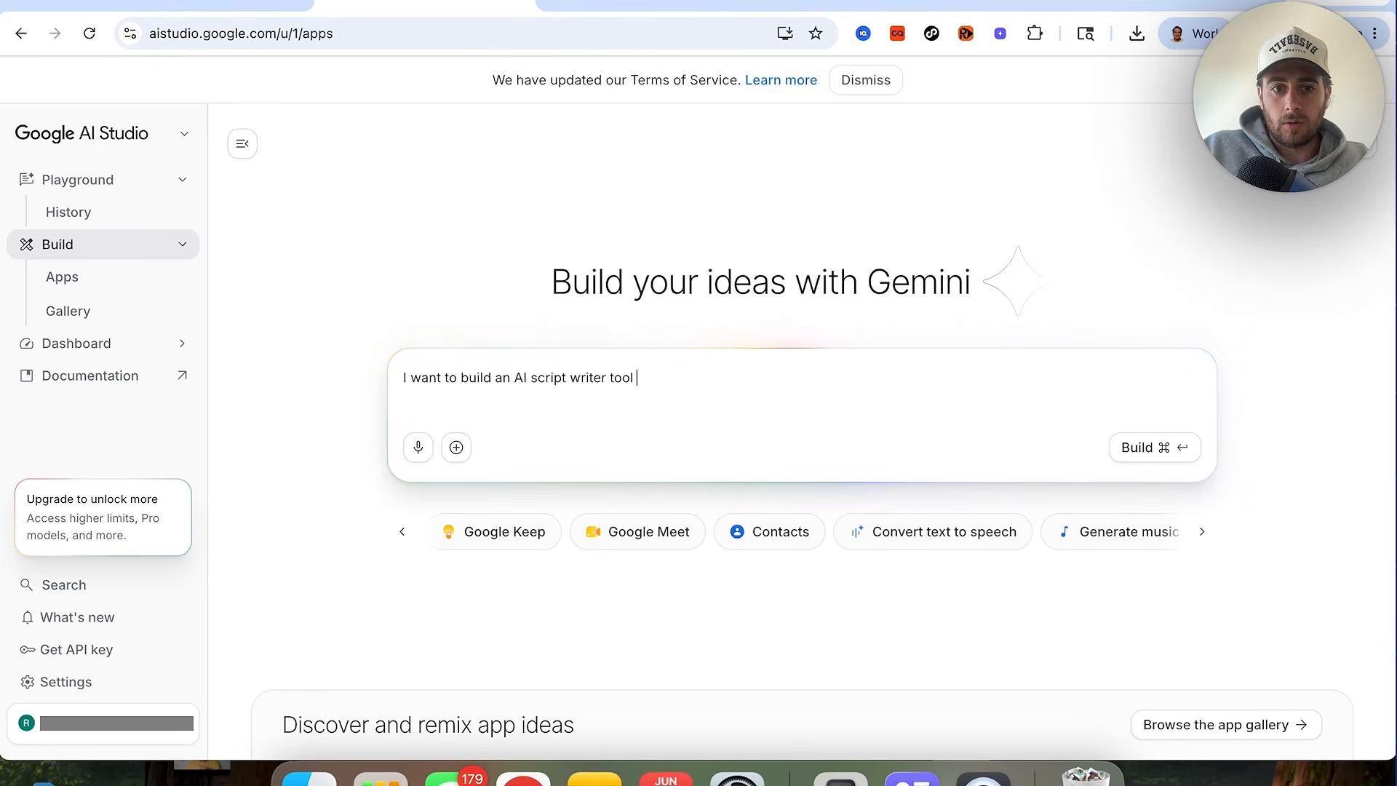
{"action": "type", "text": " that is attac"}
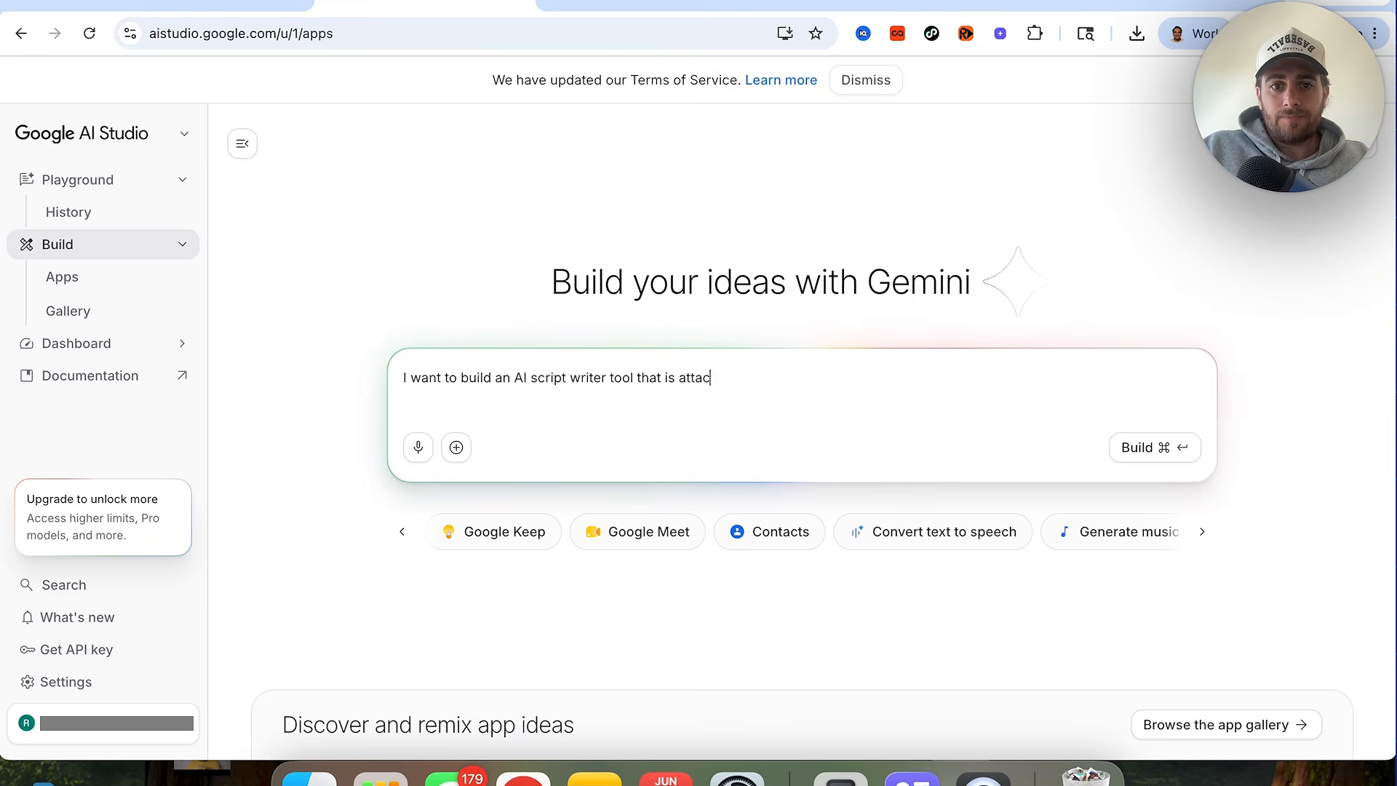
{"action": "type", "text": "hed to my google do"}
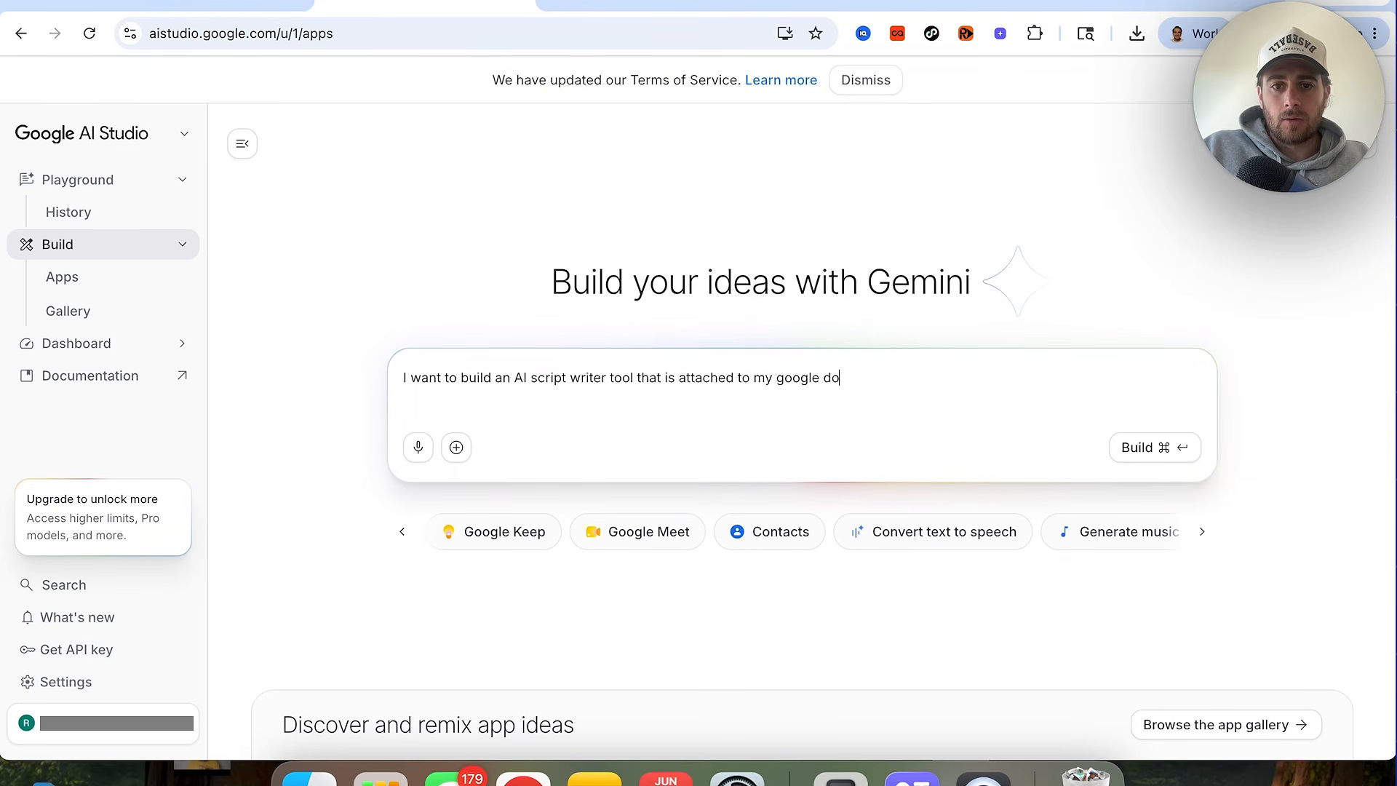
{"action": "type", "text": "cs that automatically builds scripts in my format when I upload a brief, title & topic"}
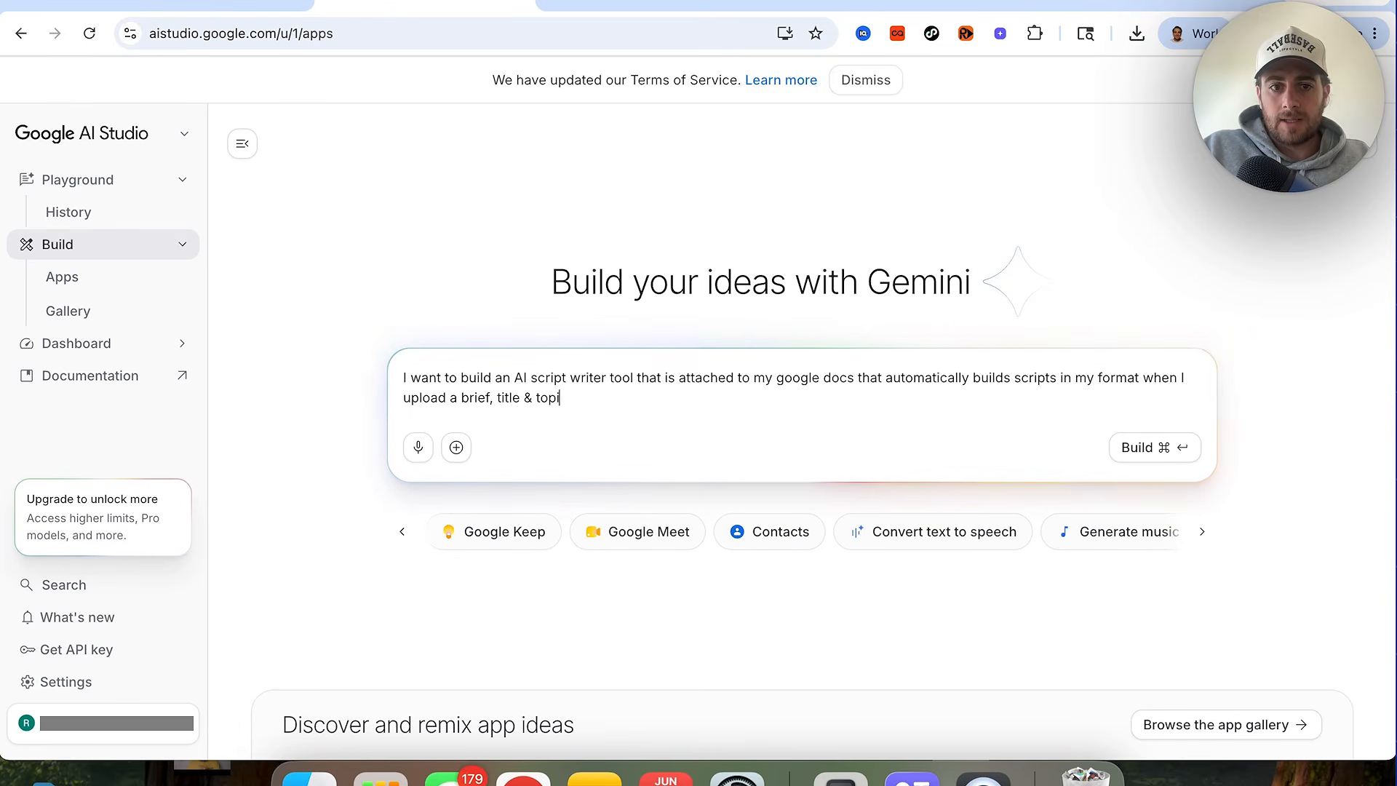
{"action": "key", "text": "Return"}
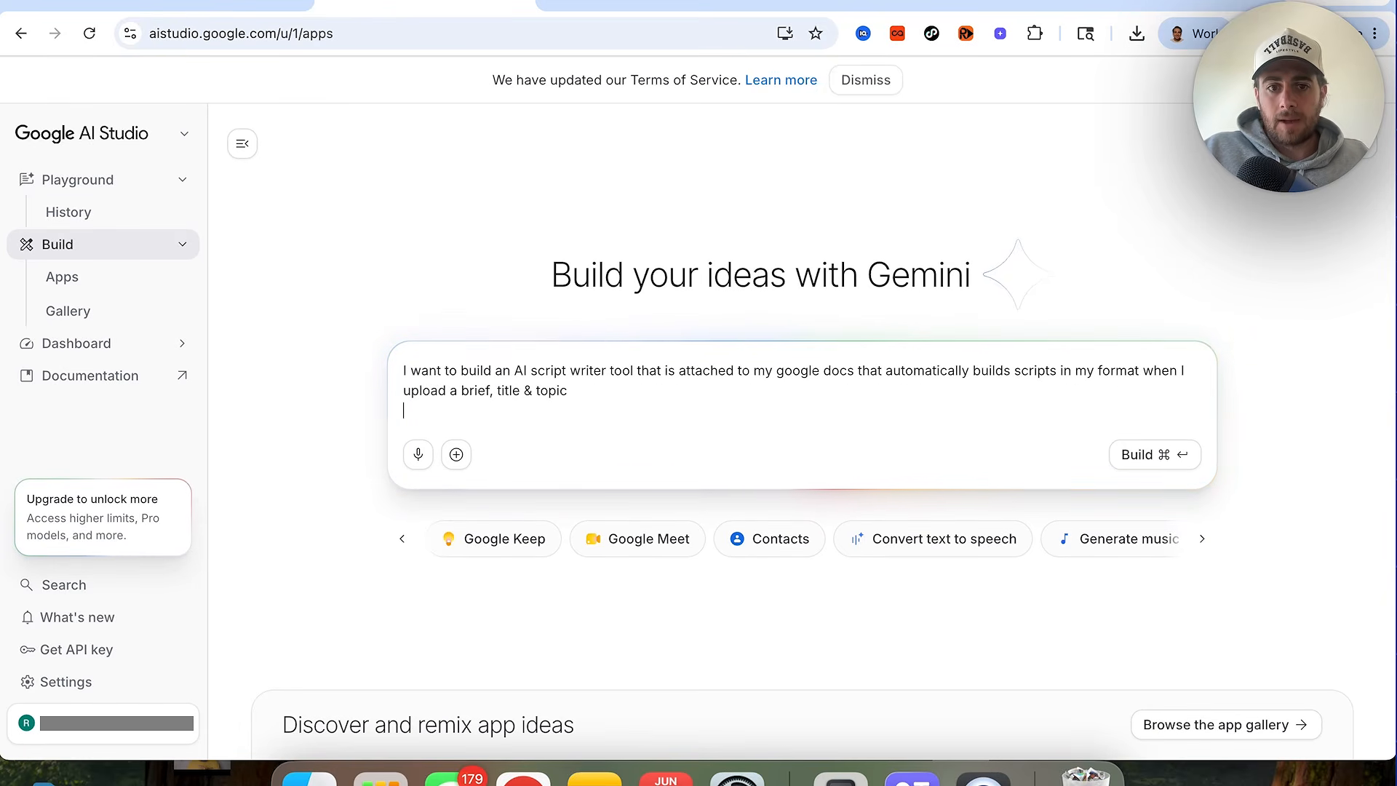
{"action": "left_click", "coordinate": [1164, 454]}
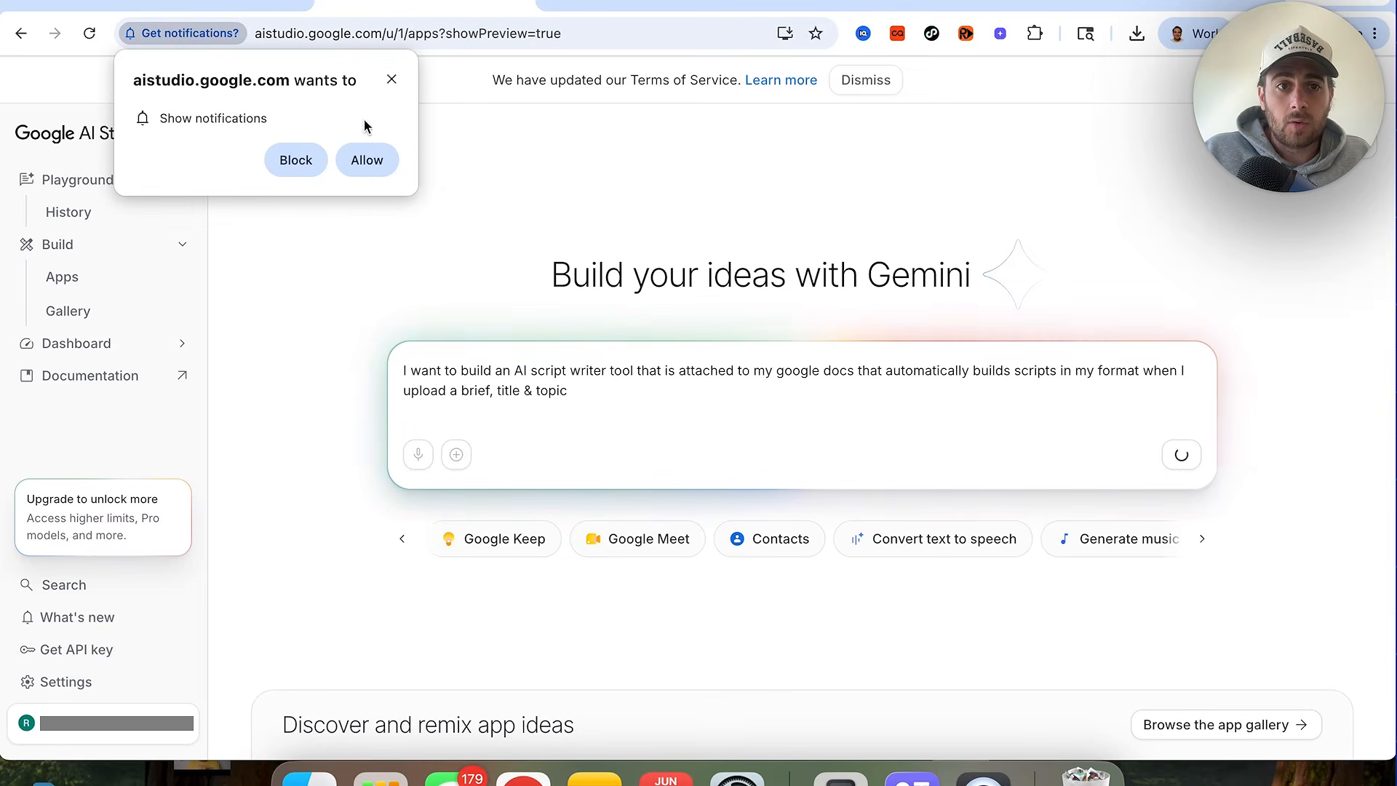
- Dismiss the site's notification request and skip choosing a design for the script writer app
{"action": "left_click", "coordinate": [394, 80]}
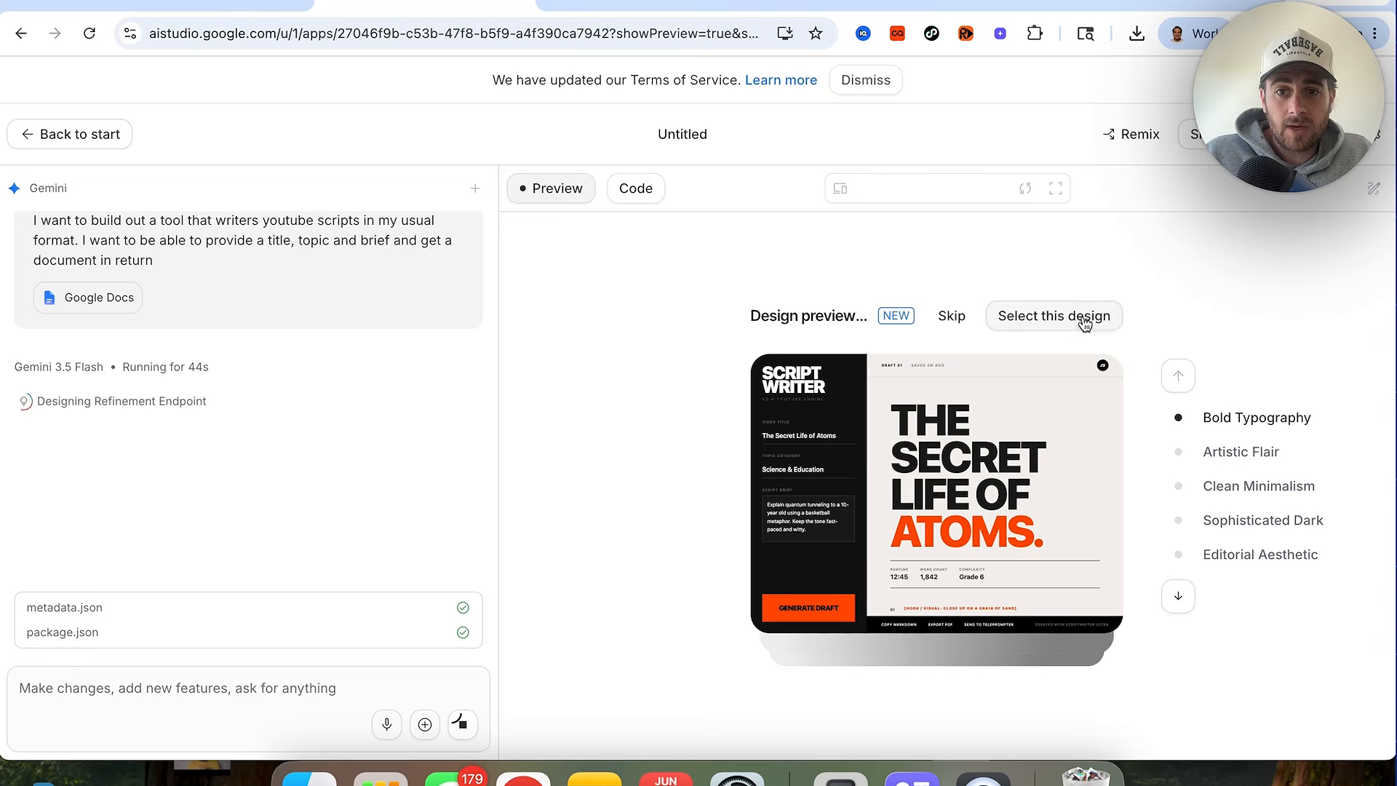
{"action": "left_click", "coordinate": [952, 316]}
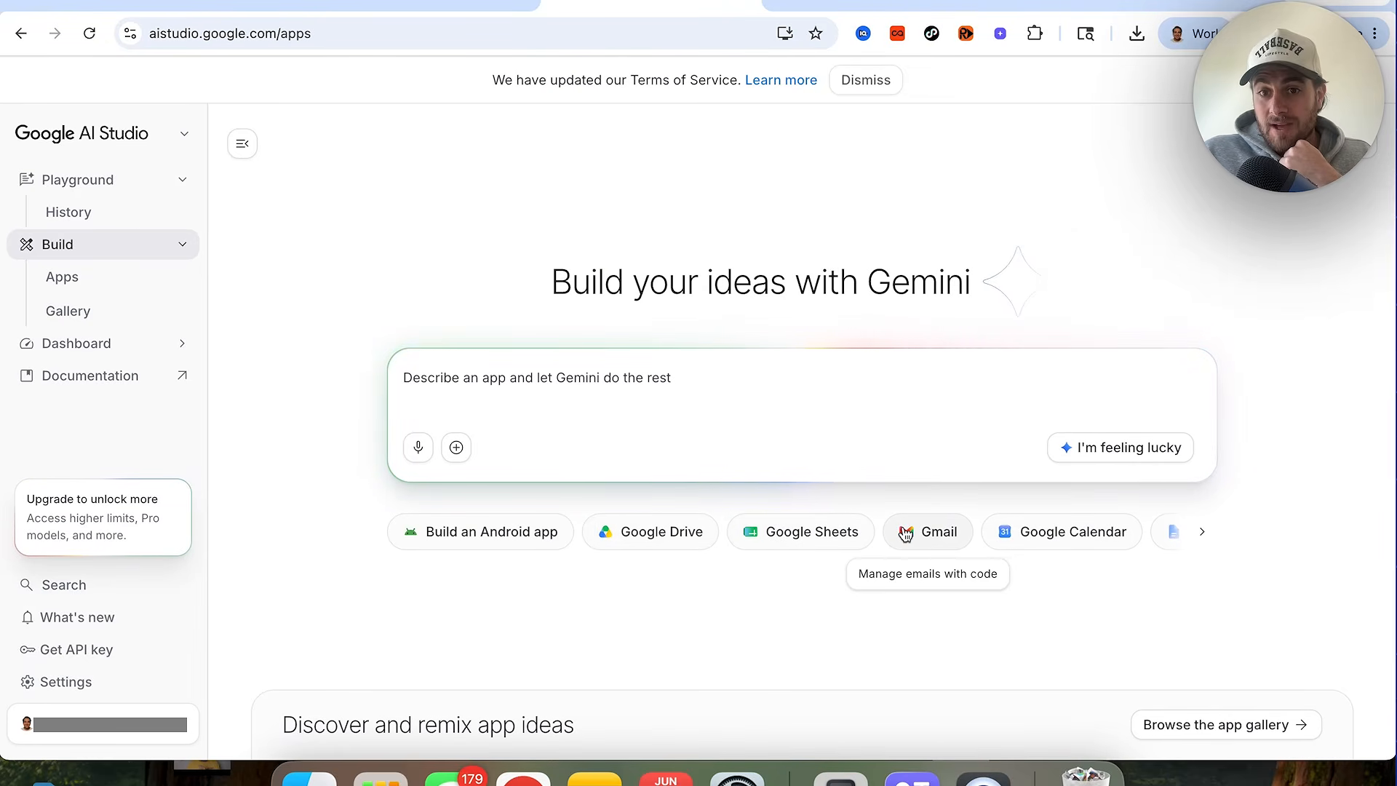
{"action": "scroll", "coordinate": [905, 535], "scroll_direction": "right", "scroll_amount": 5}
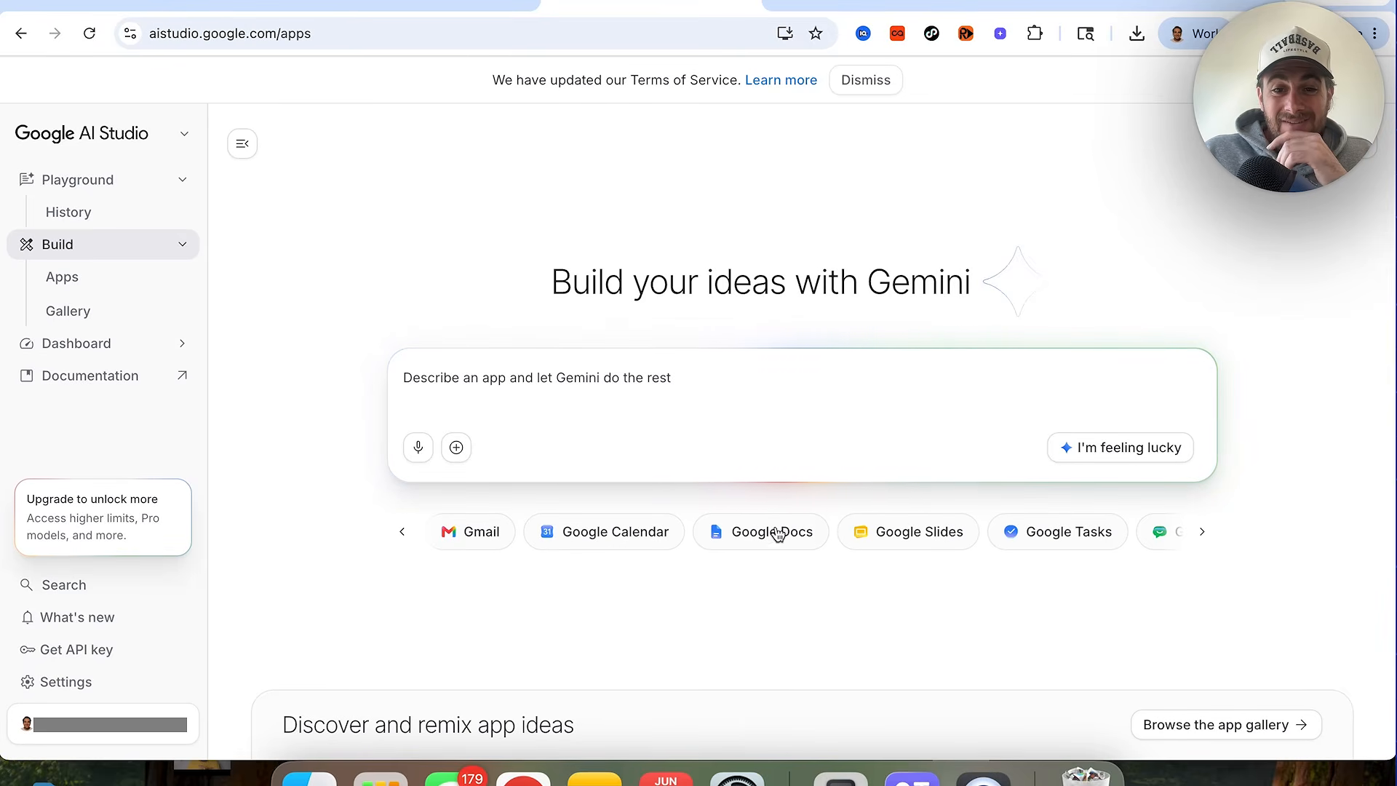
{"action": "scroll", "coordinate": [749, 542], "scroll_direction": "left", "scroll_amount": 5}
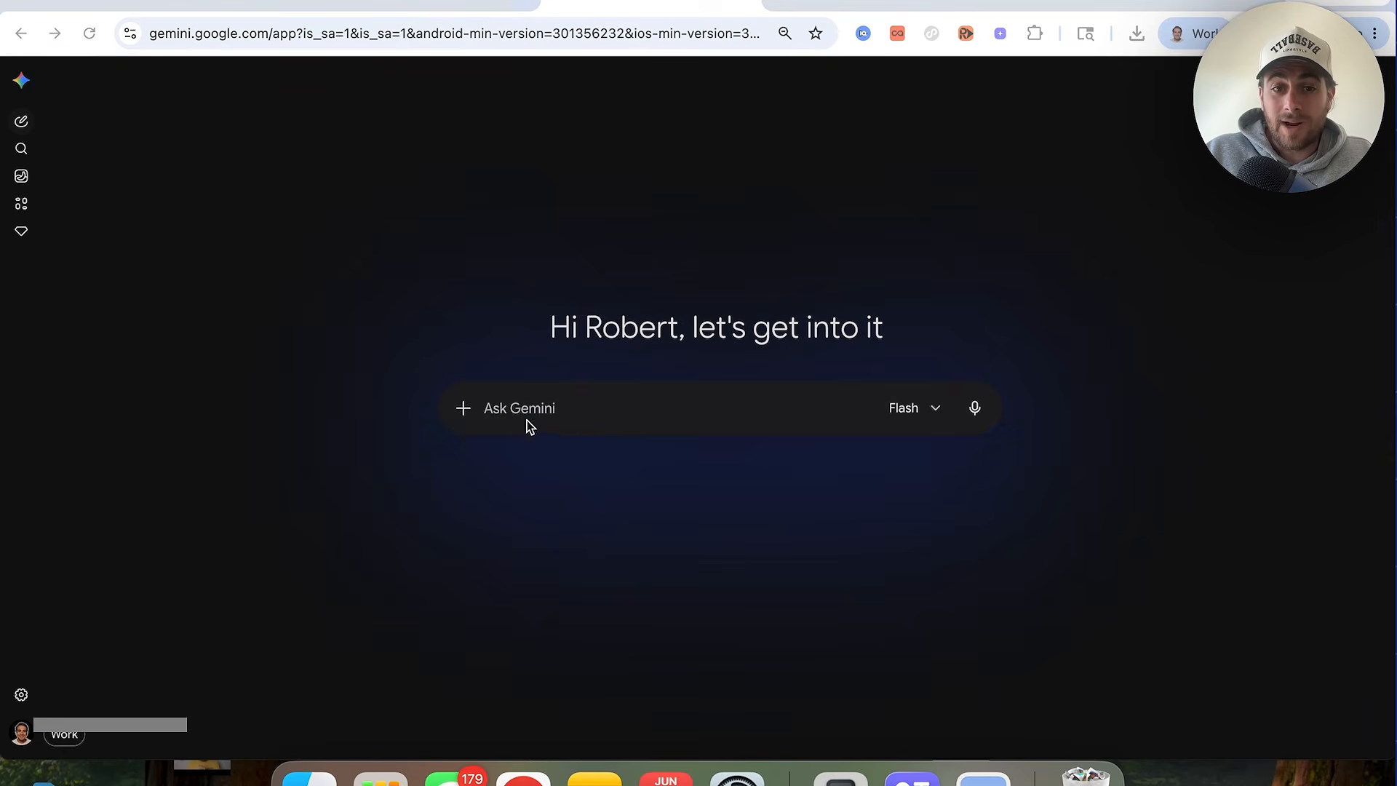
- In Gemini, write the prompt "Give me examples of things I can automate if I can build automations and apps that connect to these tools"
{"action": "left_click", "coordinate": [511, 413]}
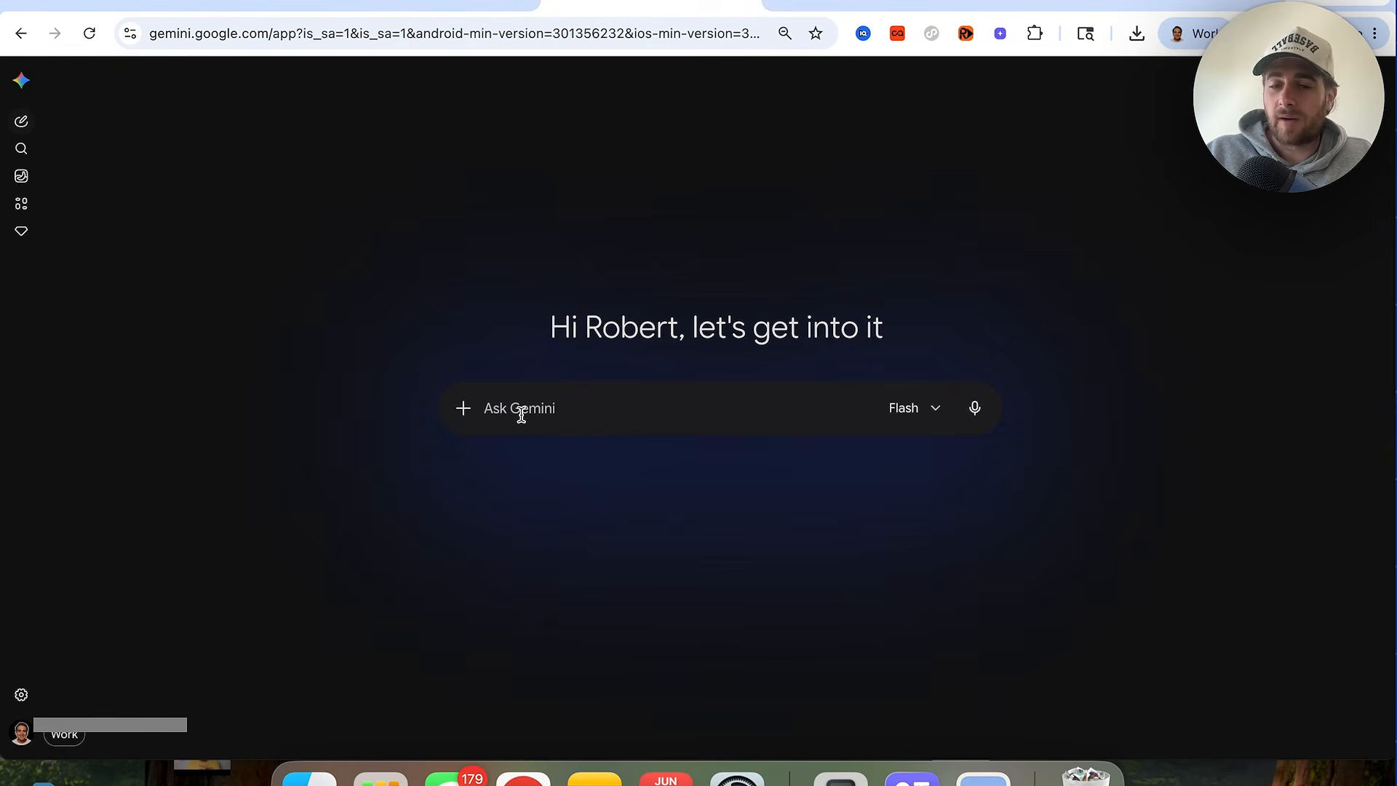
{"action": "type", "text": "Give me examples of thing"}
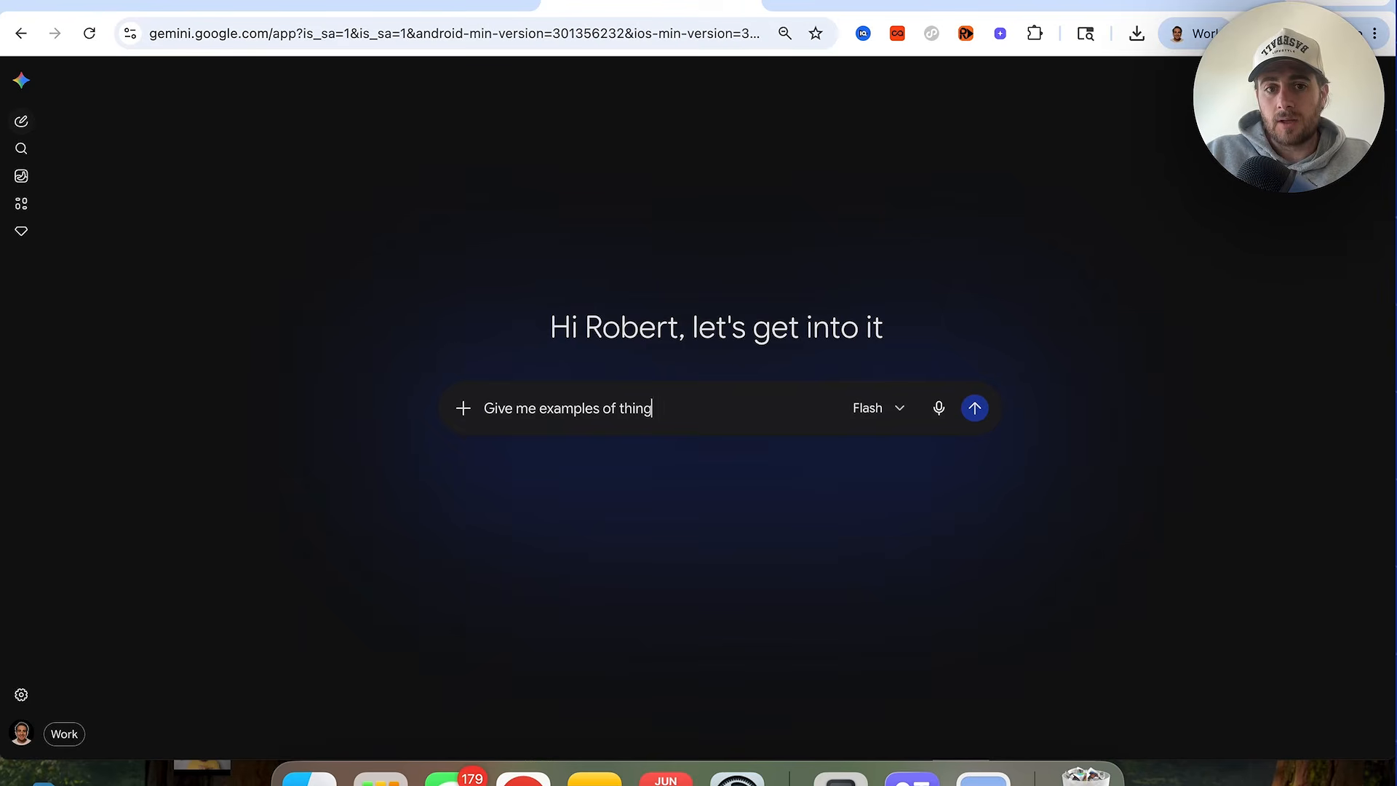
{"action": "type", "text": "s I can automate if I can build automatio"}
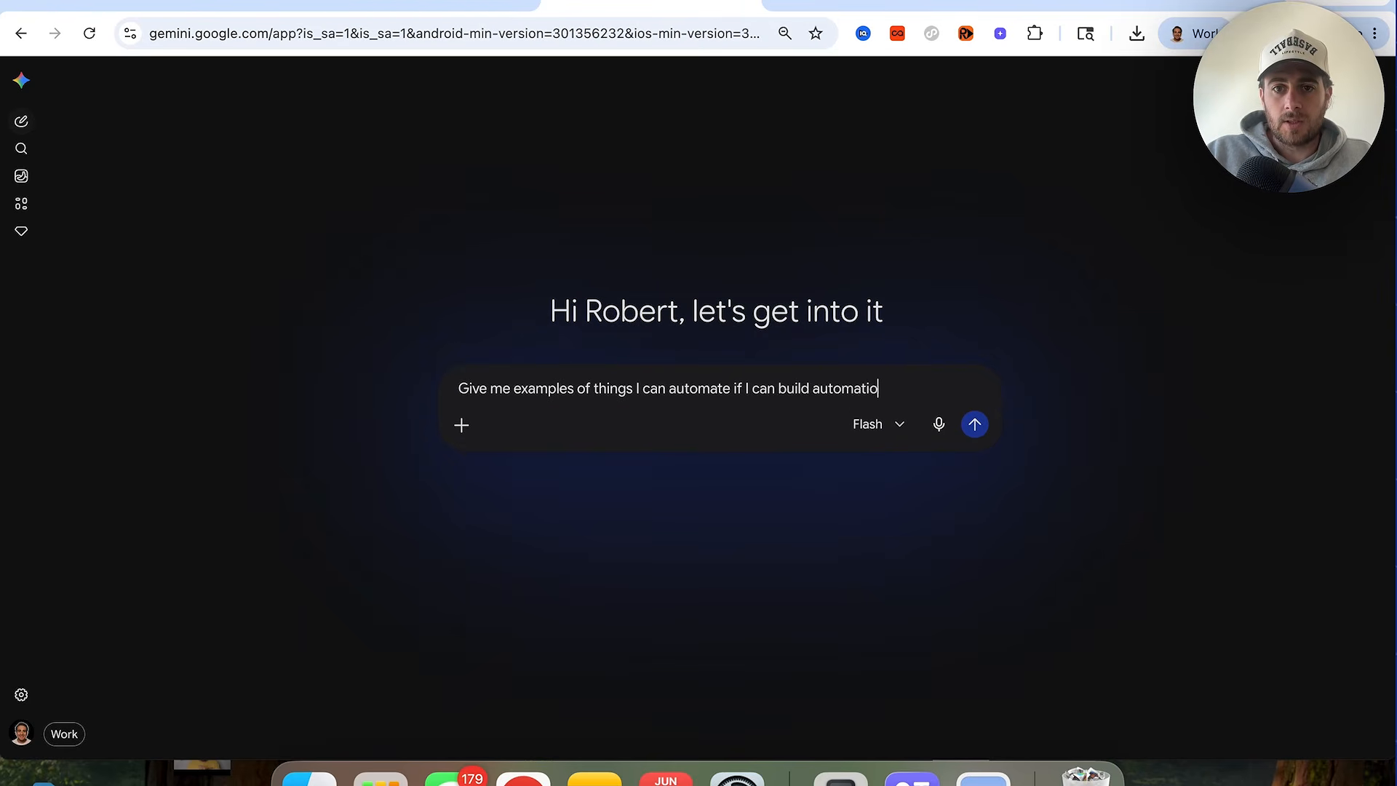
{"action": "type", "text": "ns and apps that conne"}
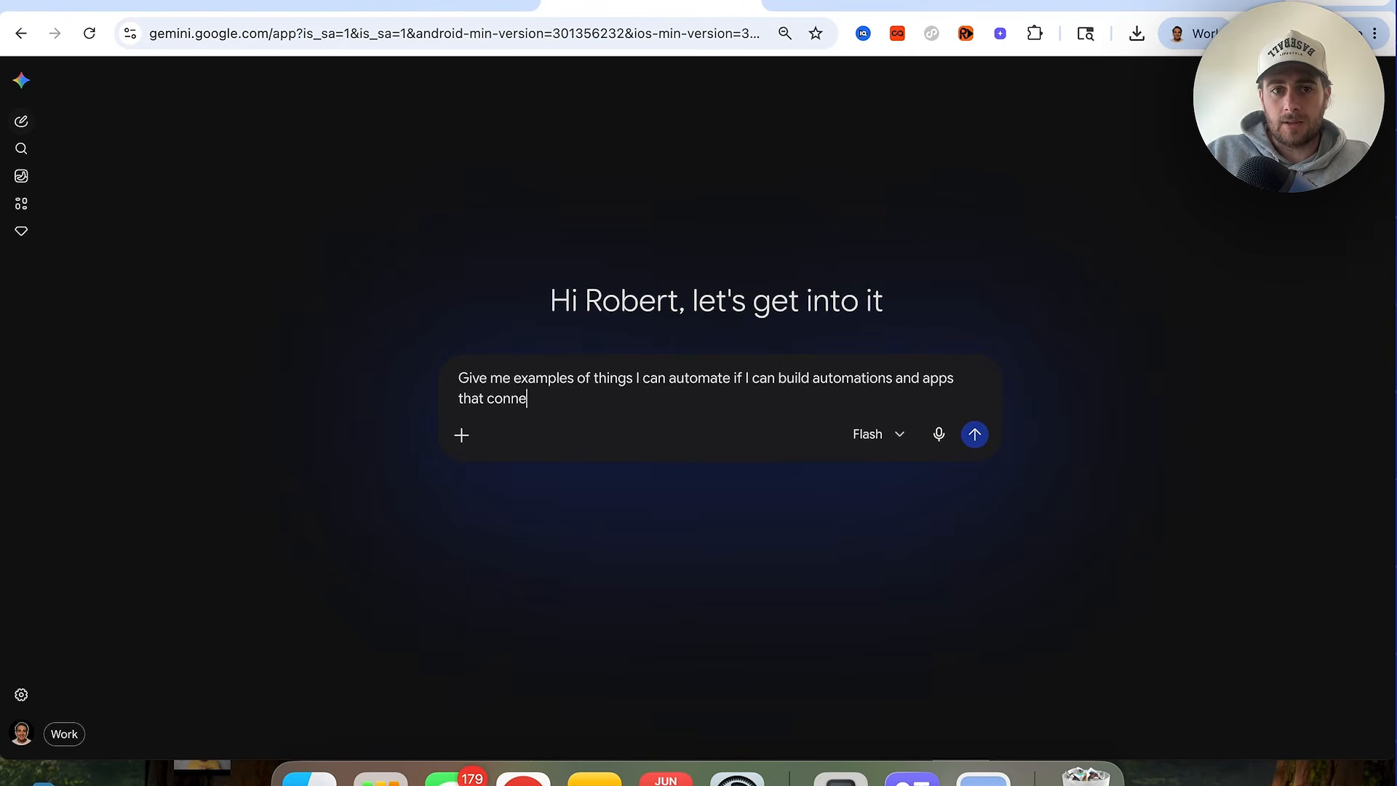
{"action": "type", "text": "ct to these tools"}
- Submit the prompt with the recent image auto.jpg attached and read through the suggested automations
{"action": "left_click", "coordinate": [462, 436]}
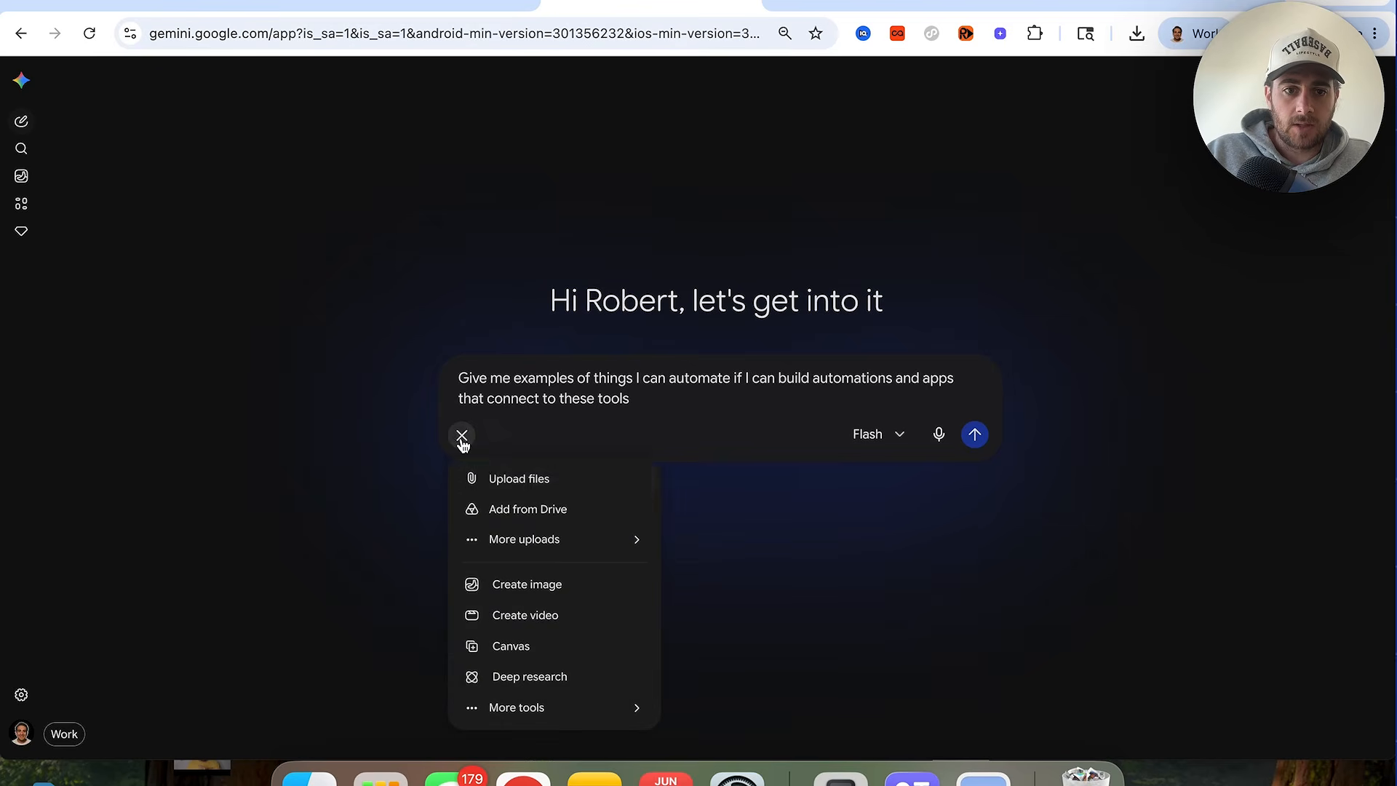
{"action": "left_click", "coordinate": [494, 482]}
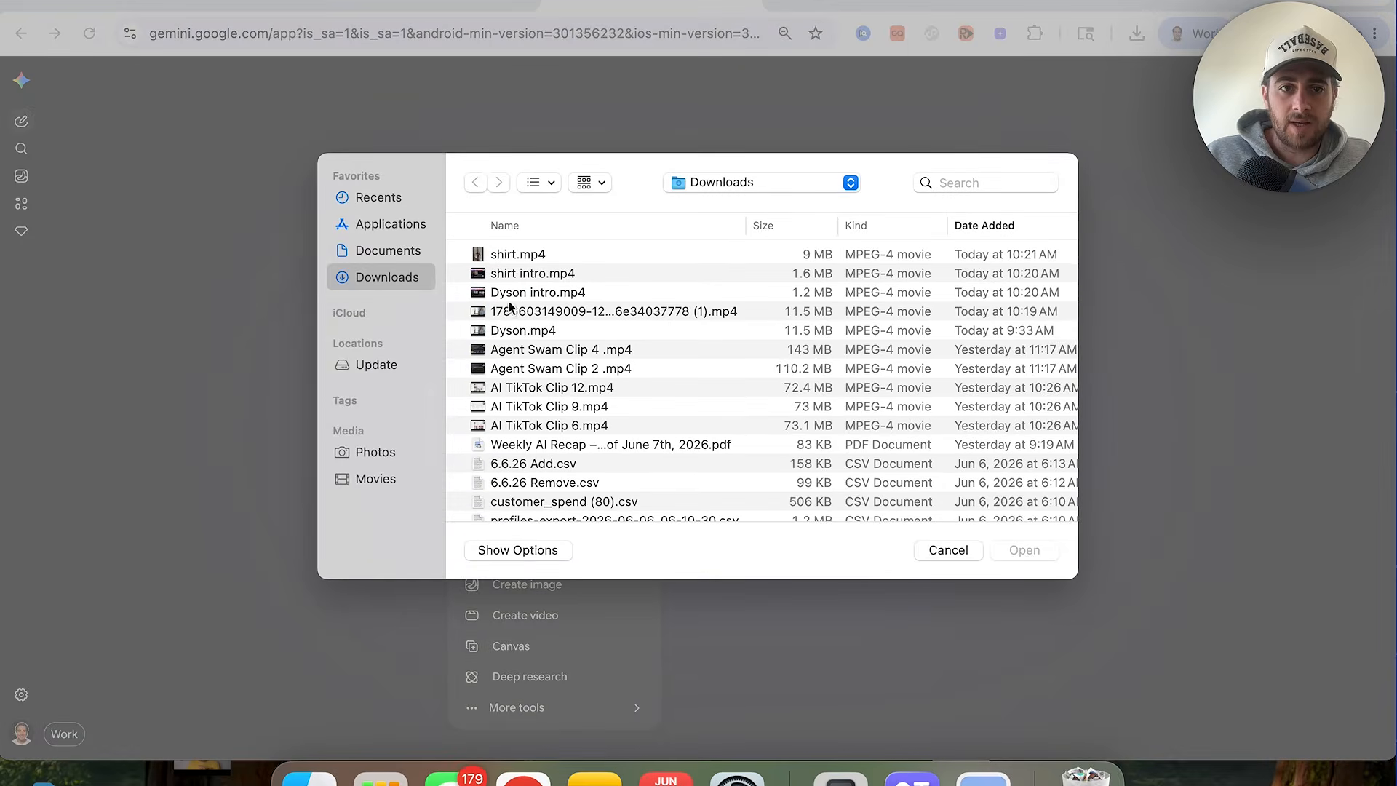
{"action": "left_click", "coordinate": [386, 203]}
{"action": "double_click", "coordinate": [557, 312]}
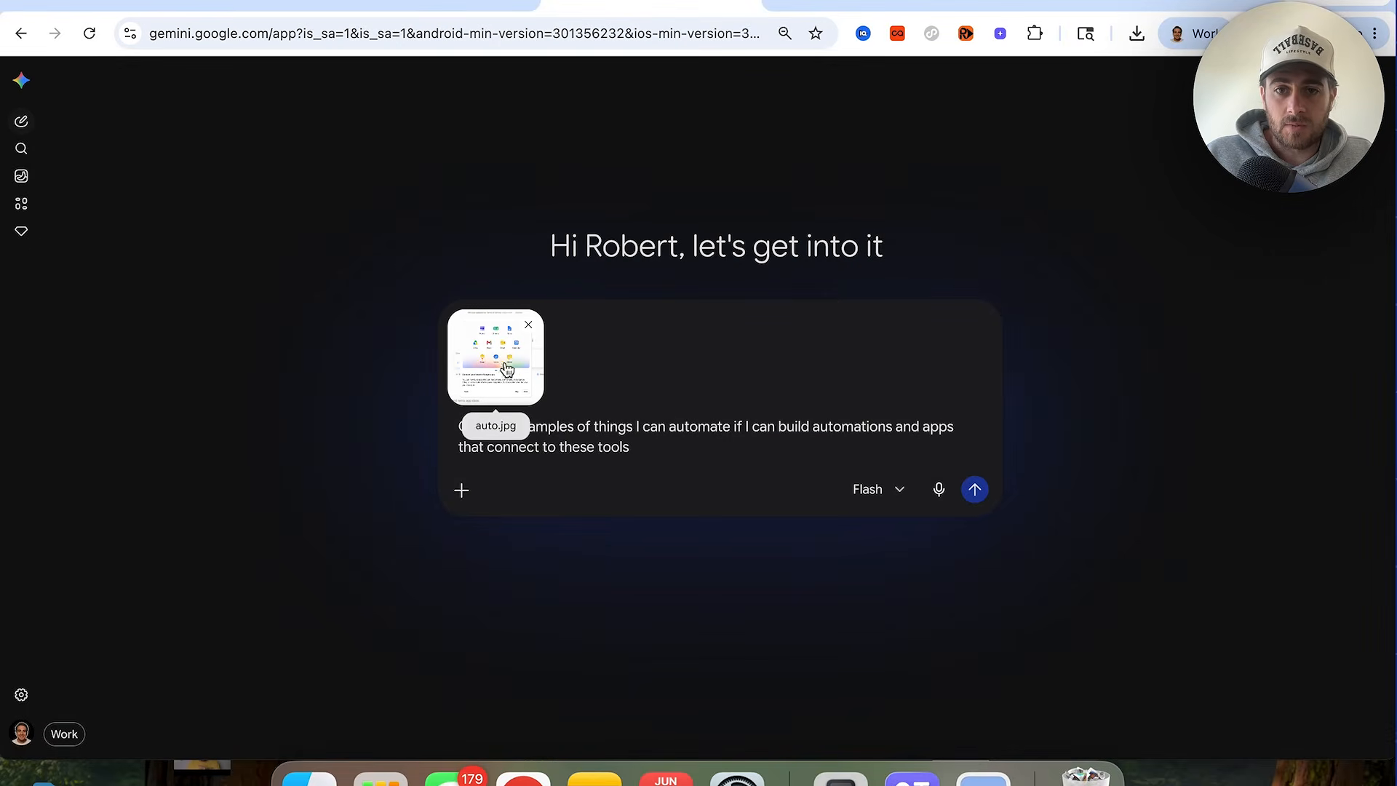
{"action": "left_click", "coordinate": [975, 489]}
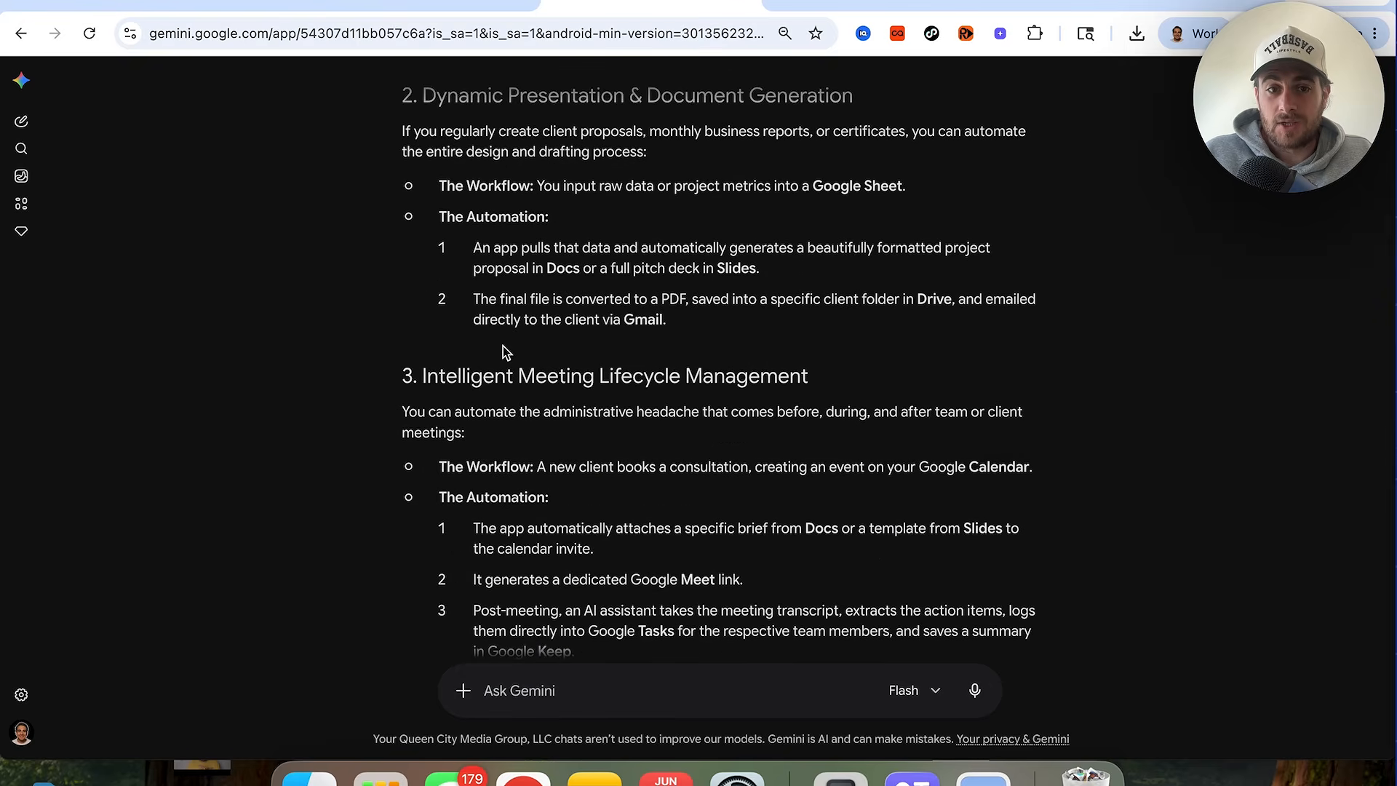
{"action": "scroll", "coordinate": [561, 258], "scroll_direction": "down", "scroll_amount": 4}
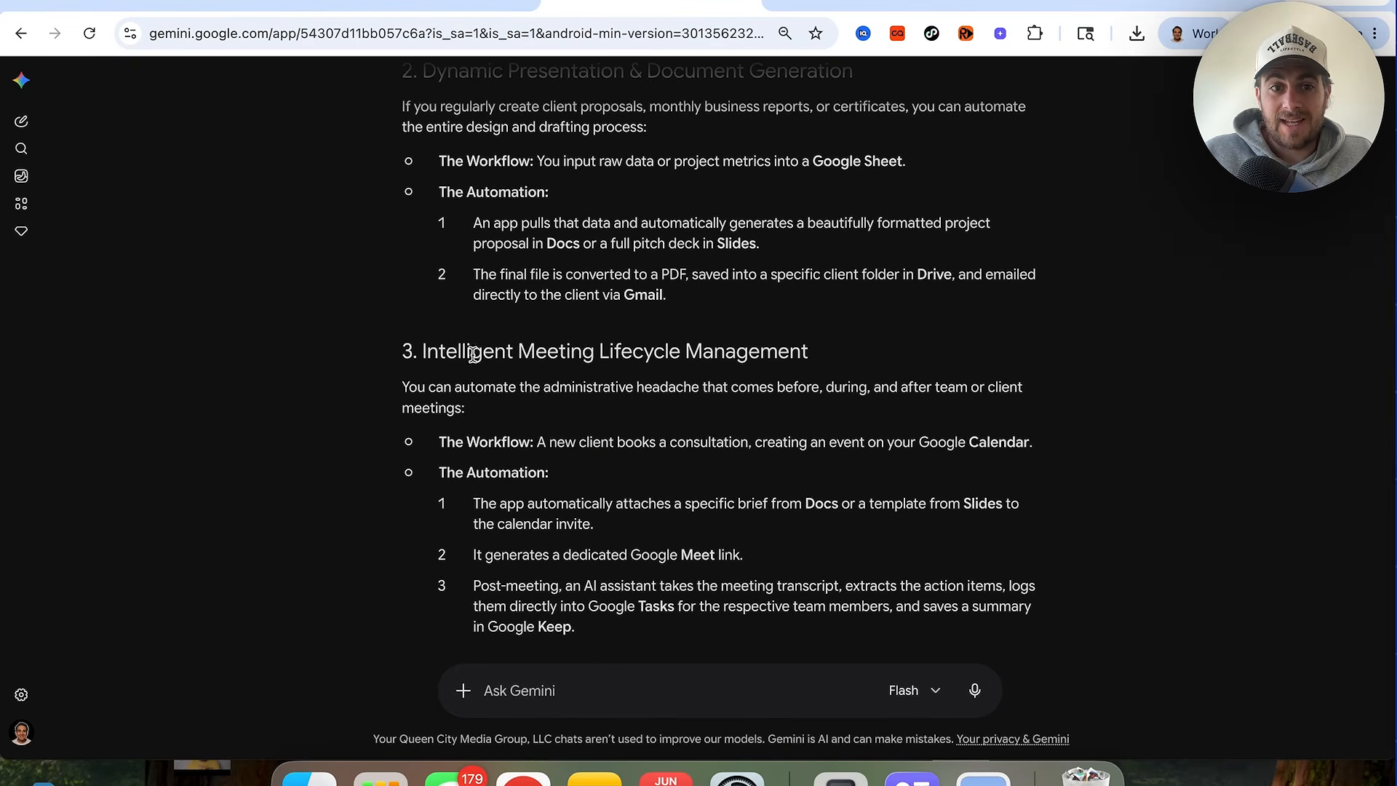
{"action": "scroll", "coordinate": [549, 467], "scroll_direction": "down", "scroll_amount": 4}
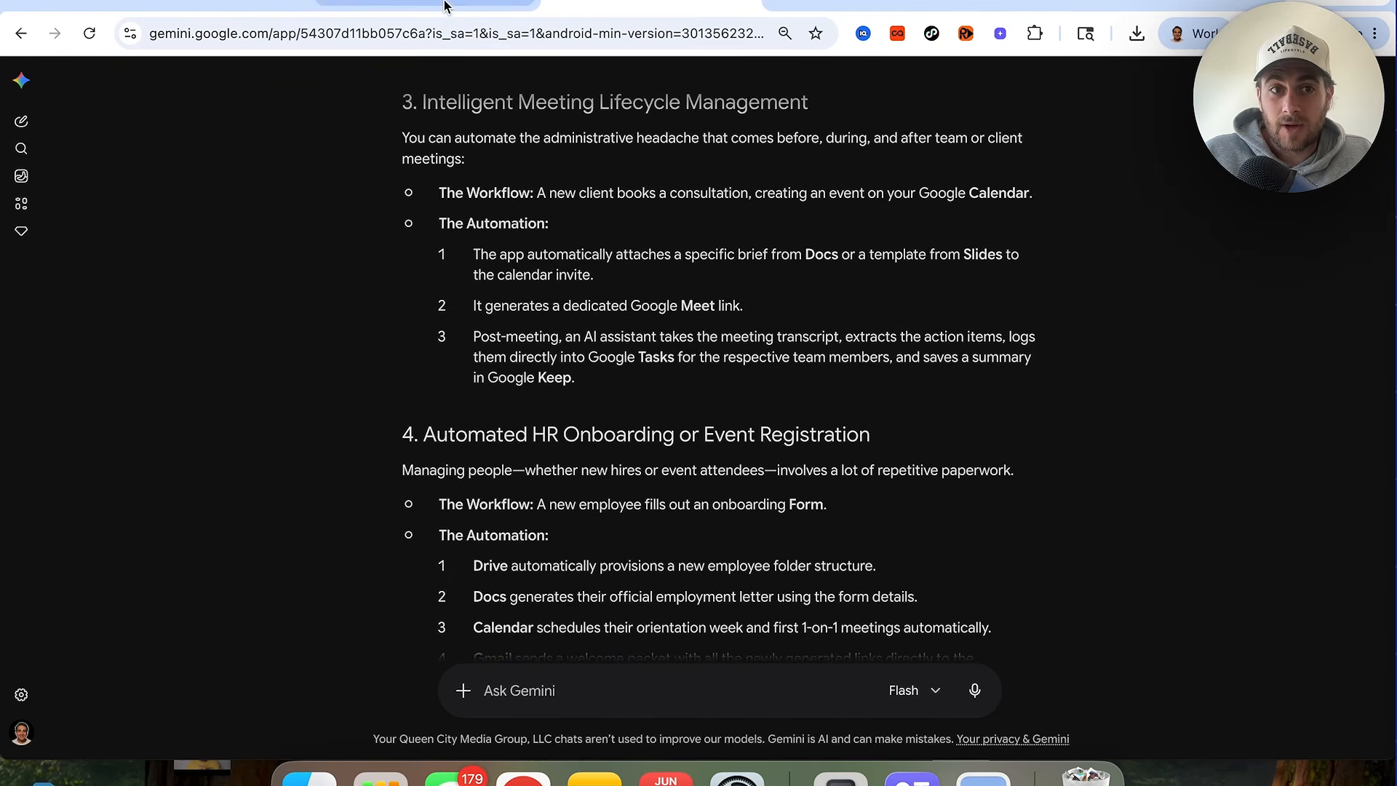
- Back in Google AI Studio, examine the generated YouTube Scriptwriter's fields for title, topic, brief, structural archetype, tone and style rules
{"action": "left_click", "coordinate": [477, 9]}
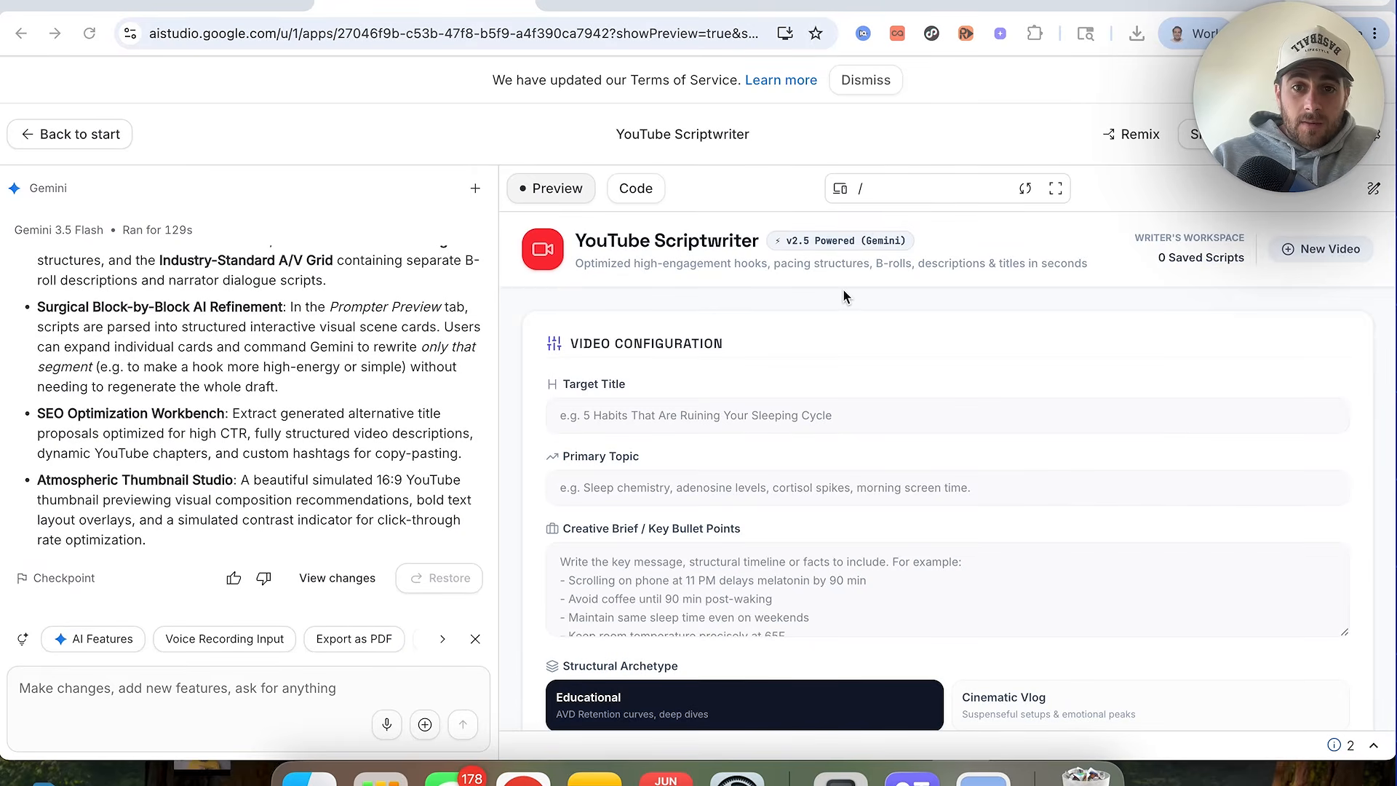
{"action": "scroll", "coordinate": [844, 290], "scroll_direction": "down", "scroll_amount": 1}
{"action": "left_click", "coordinate": [664, 371]}
{"action": "left_click", "coordinate": [657, 457]}
{"action": "scroll", "coordinate": [657, 457], "scroll_direction": "down", "scroll_amount": 3}
{"action": "left_click", "coordinate": [646, 412]}
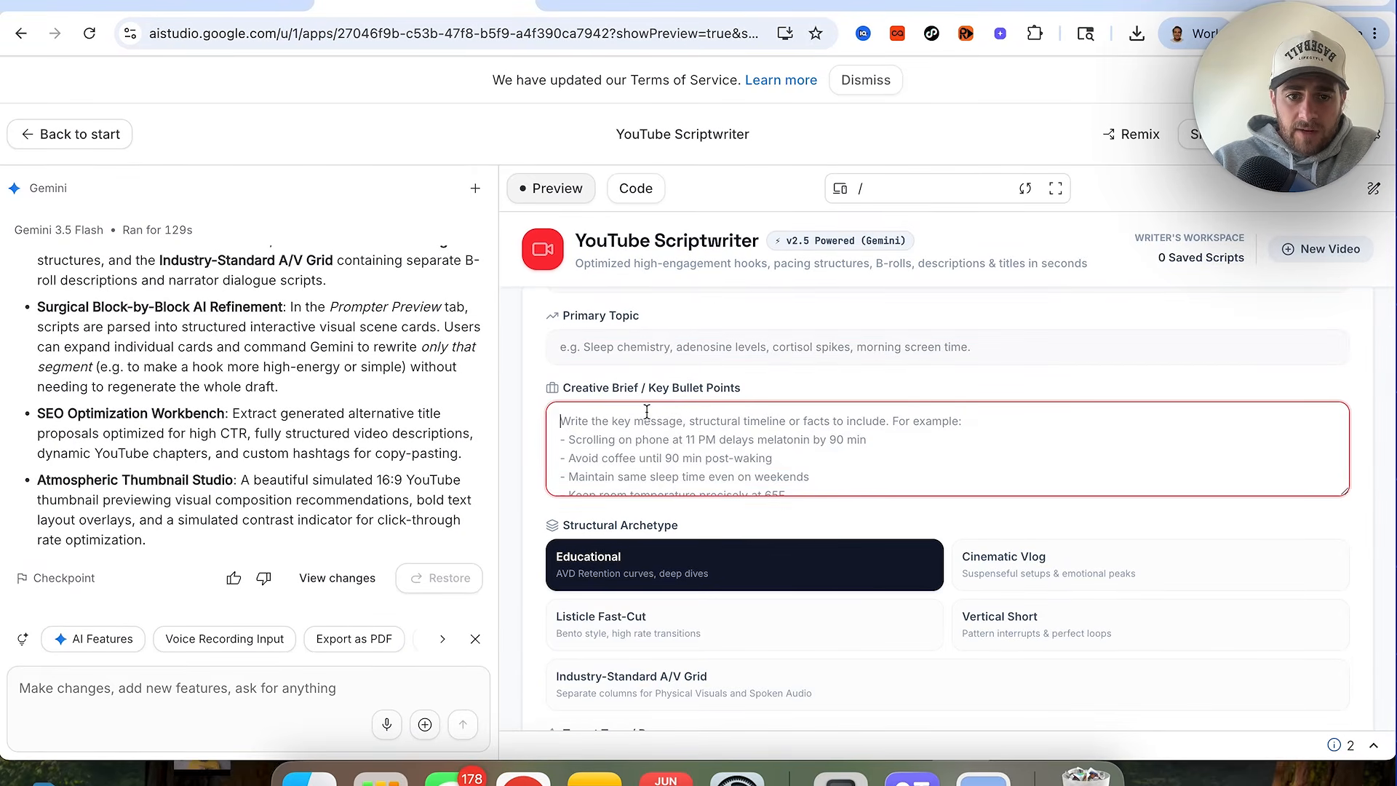
{"action": "scroll", "coordinate": [646, 412], "scroll_direction": "down", "scroll_amount": 5}
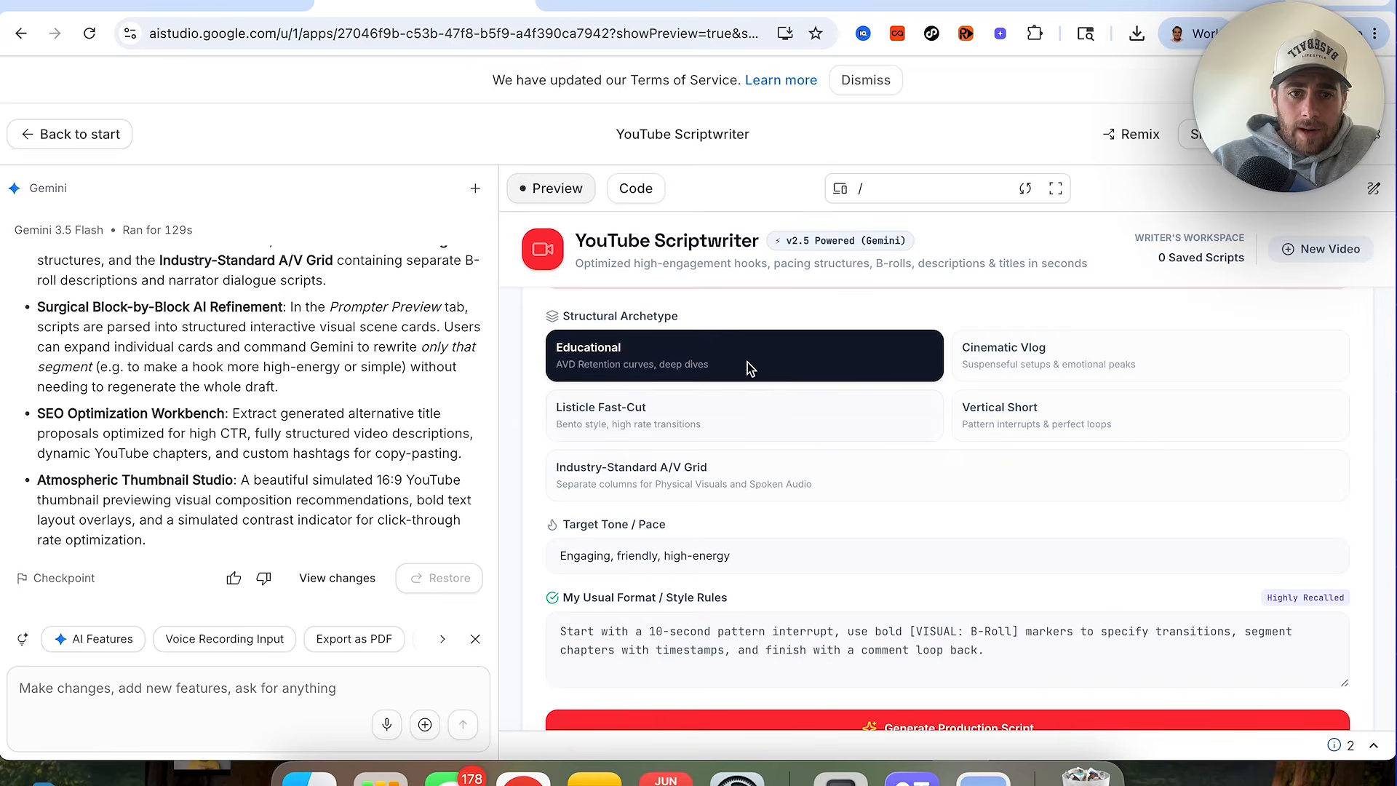
{"action": "scroll", "coordinate": [655, 526], "scroll_direction": "down", "scroll_amount": 1}
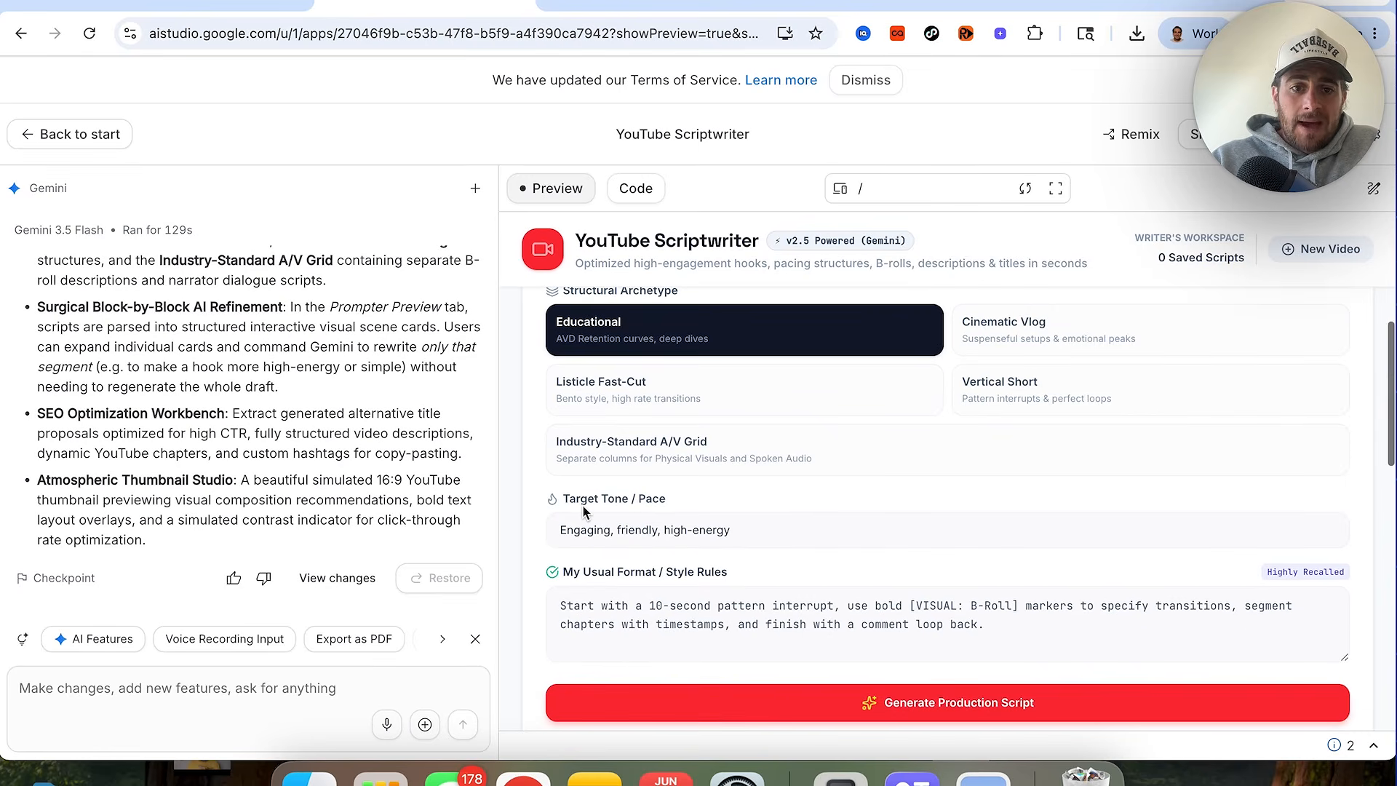
{"action": "left_click", "coordinate": [576, 601]}
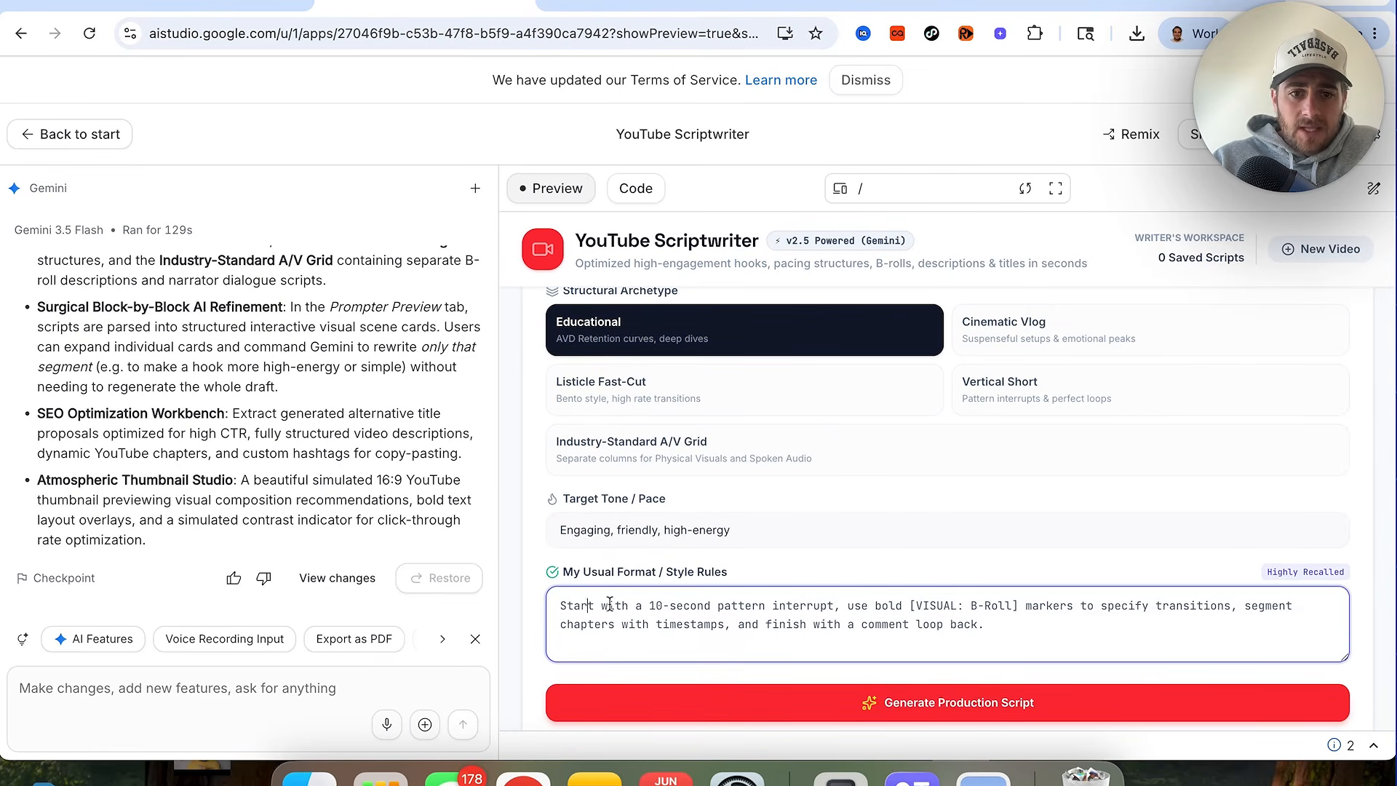
{"action": "scroll", "coordinate": [576, 598], "scroll_direction": "down", "scroll_amount": 1}
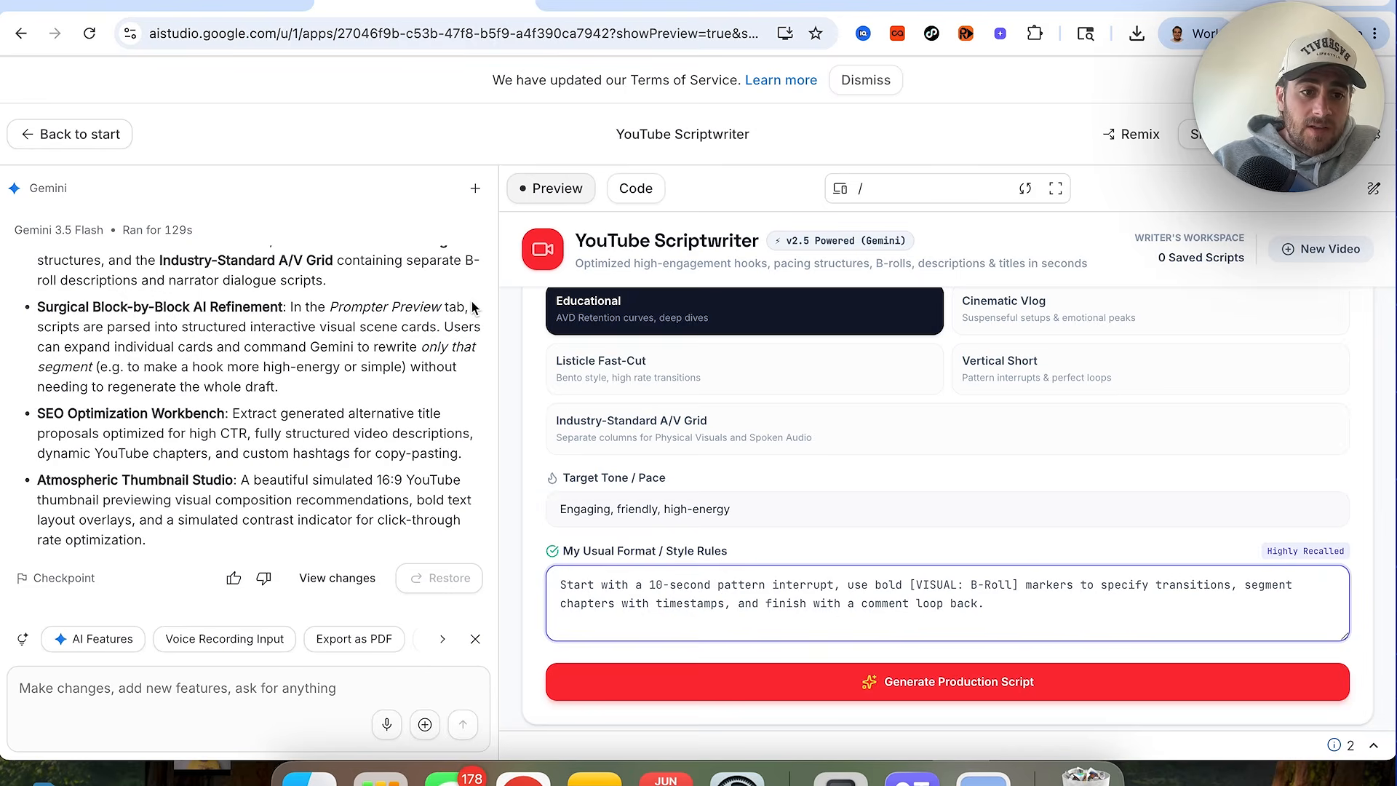
- Show the attachment options for a change request to the YouTube Scriptwriter app
{"action": "left_click", "coordinate": [421, 725]}
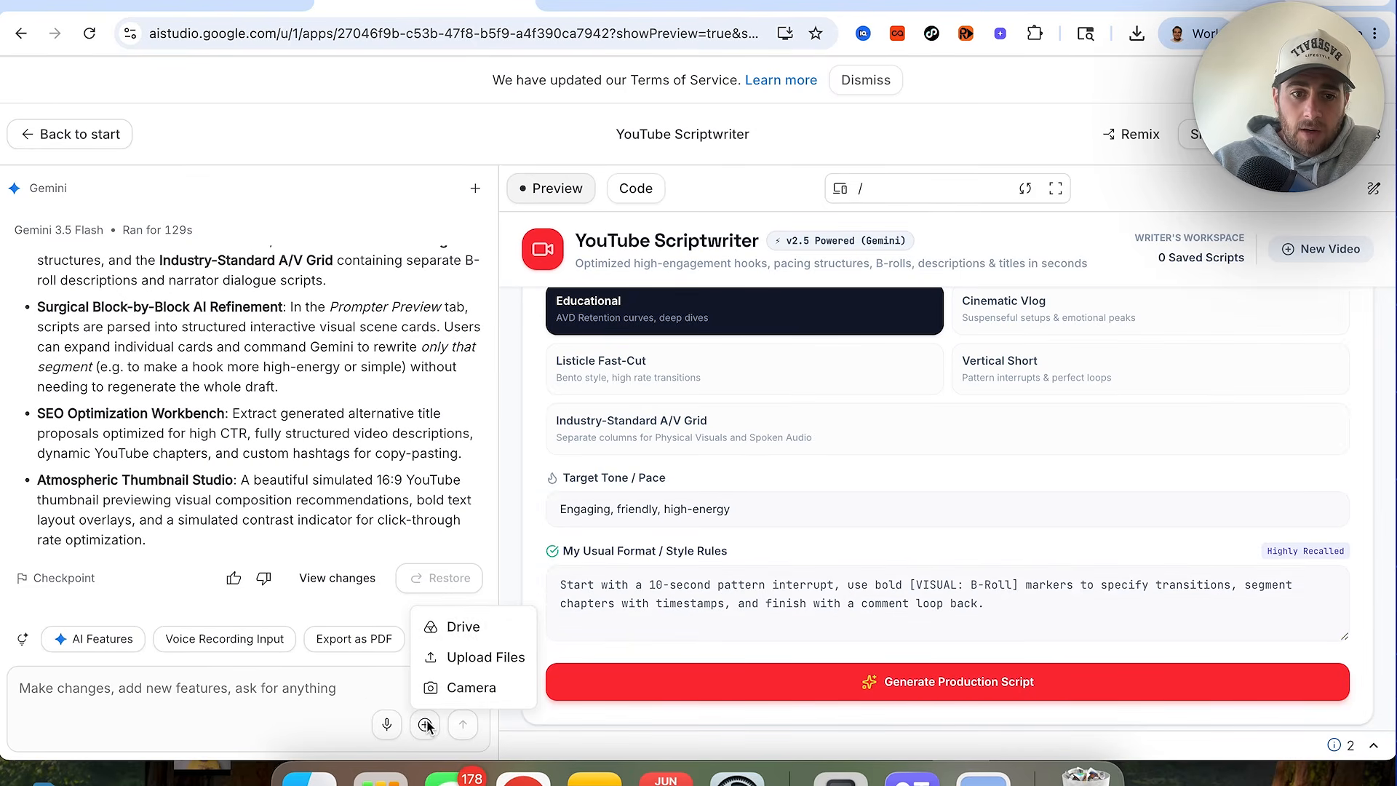